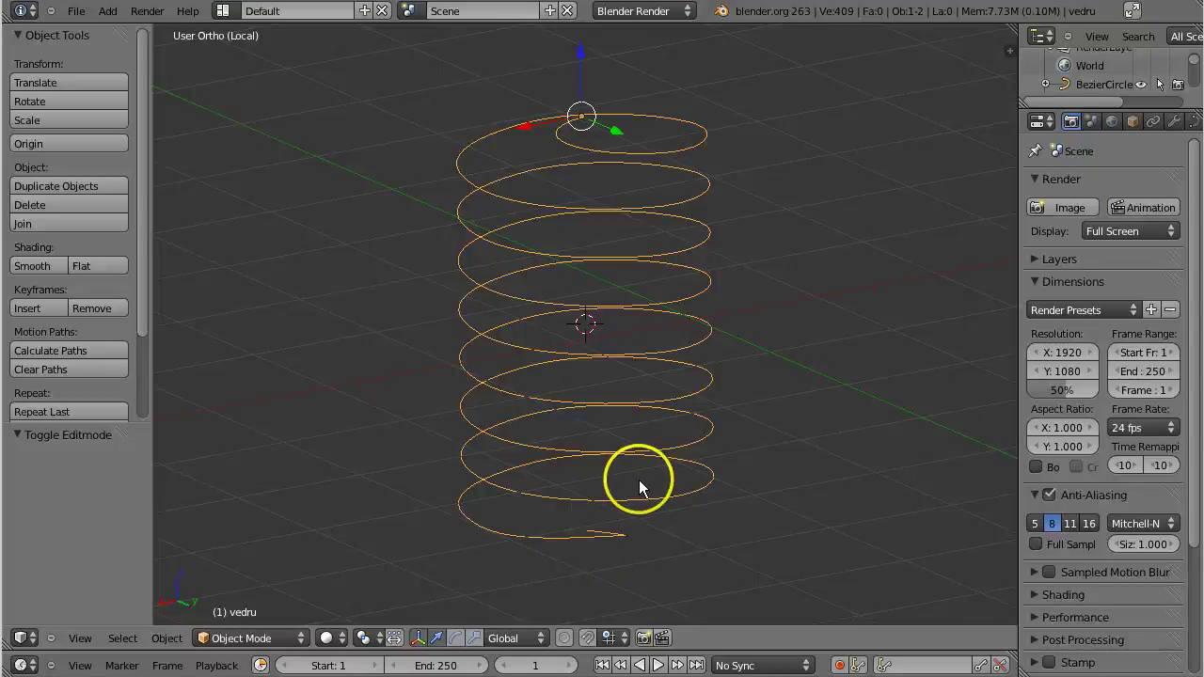
Step: Orbit around the eight-coil helix spring, ending with a view of its coils from above
mouse_move(637, 478)
middle_down()
mouse_move(581, 483)
mouse_move(596, 452)
mouse_move(573, 470)
mouse_move(661, 479)
mouse_move(699, 449)
mouse_move(655, 464)
middle_up()
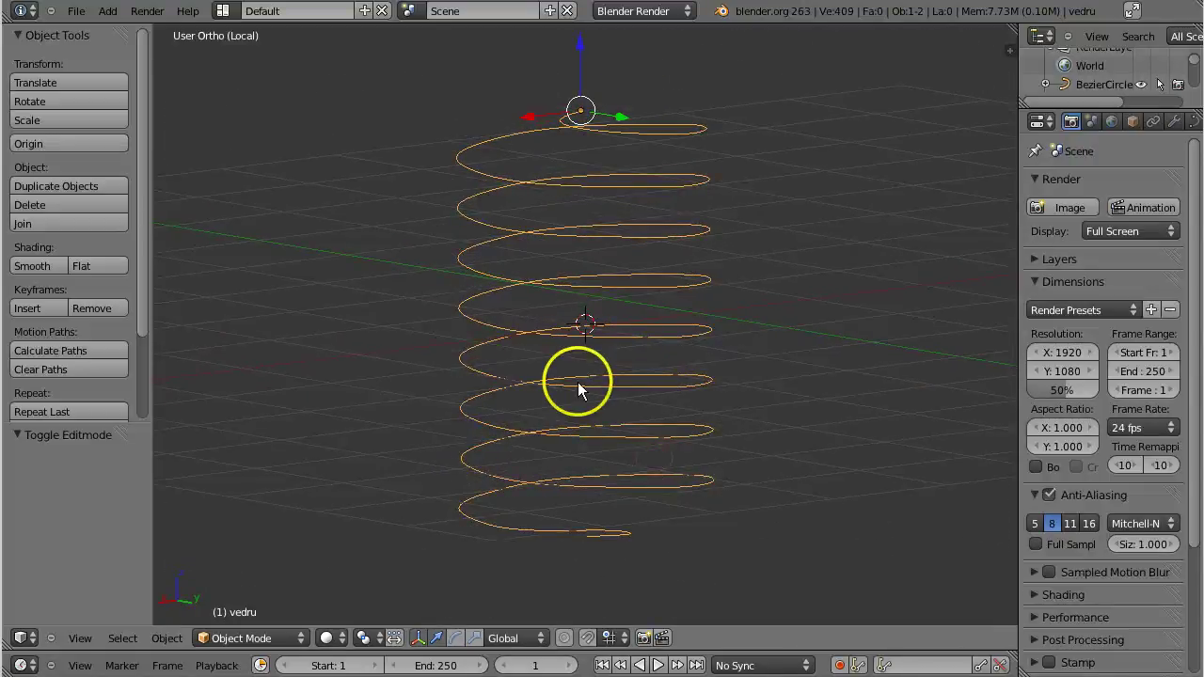
mouse_move(577, 385)
middle_down()
mouse_move(748, 374)
mouse_move(694, 398)
mouse_move(637, 400)
mouse_move(600, 364)
mouse_move(580, 390)
middle_up()
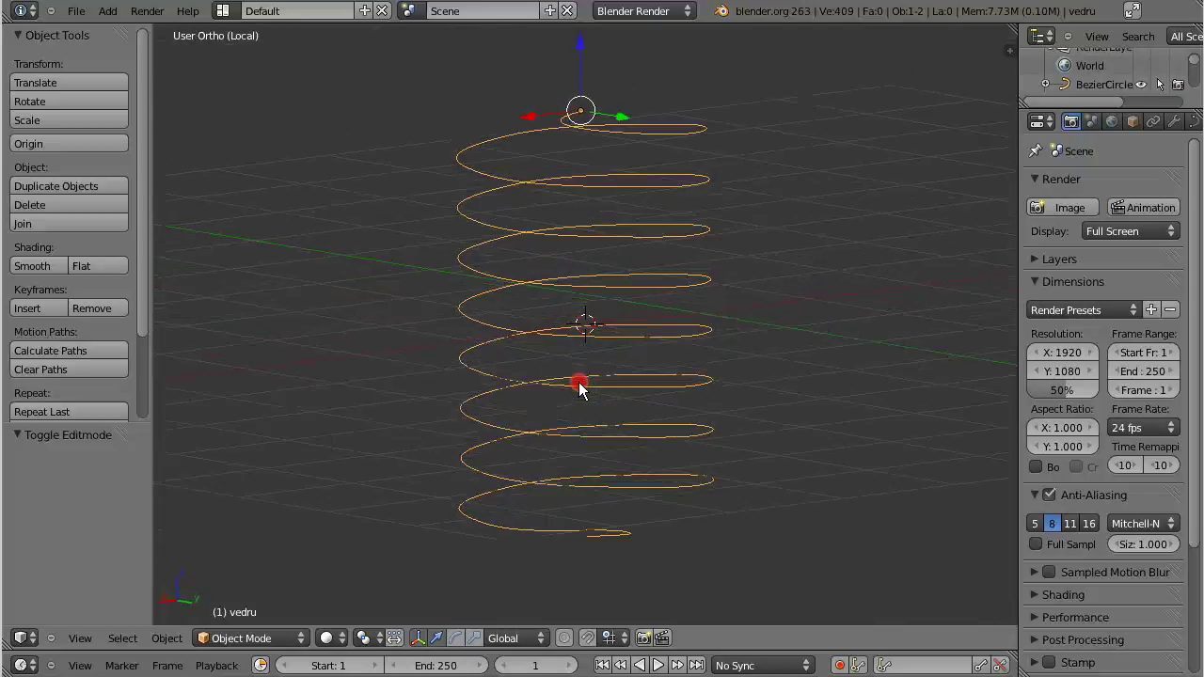
middle_drag(572, 392, 576, 400)
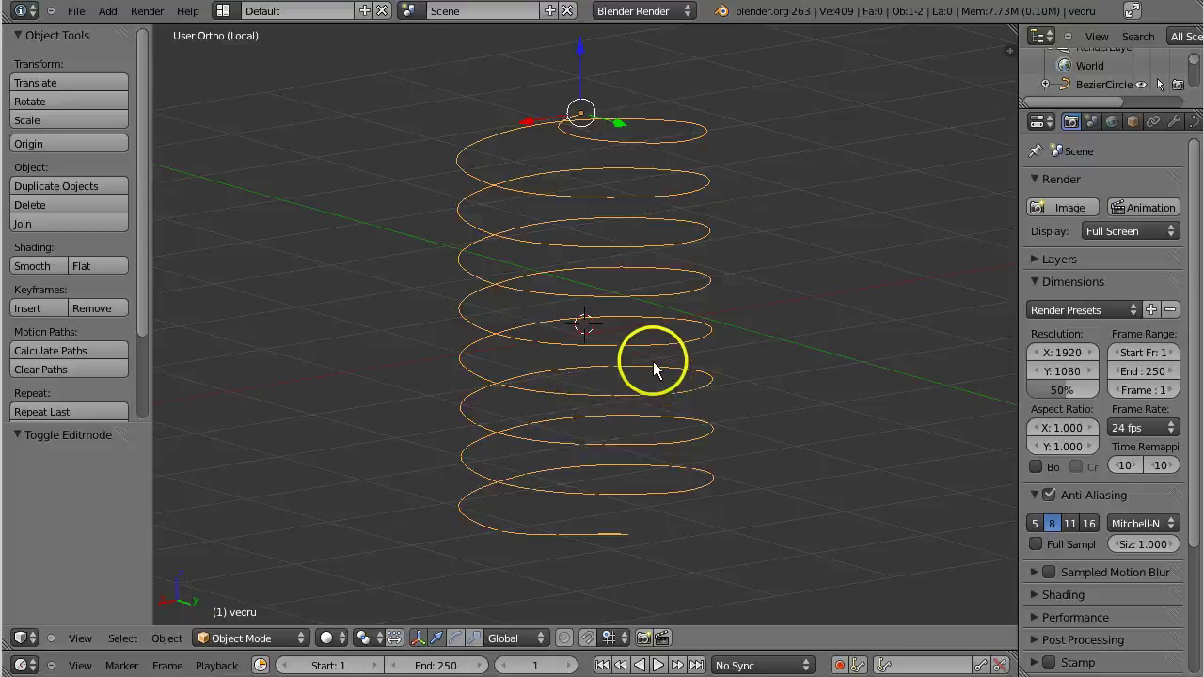
middle_drag(679, 388, 584, 428)
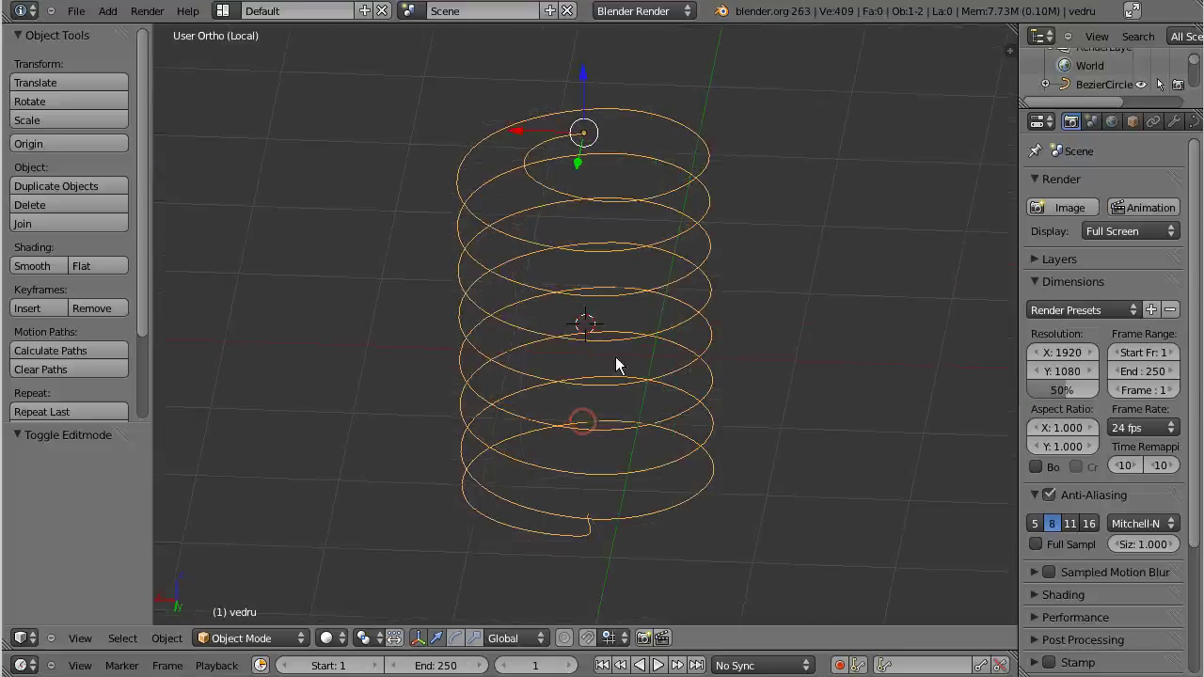
key(Tab)
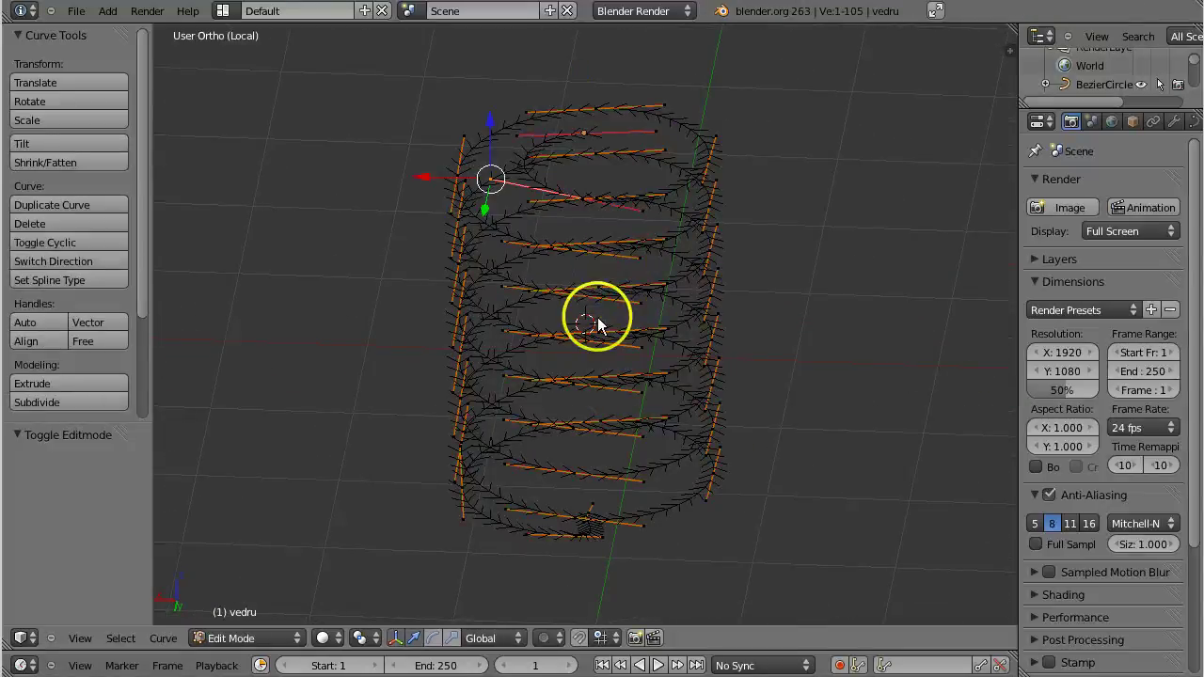
key(Tab)
middle_drag(589, 333, 609, 300)
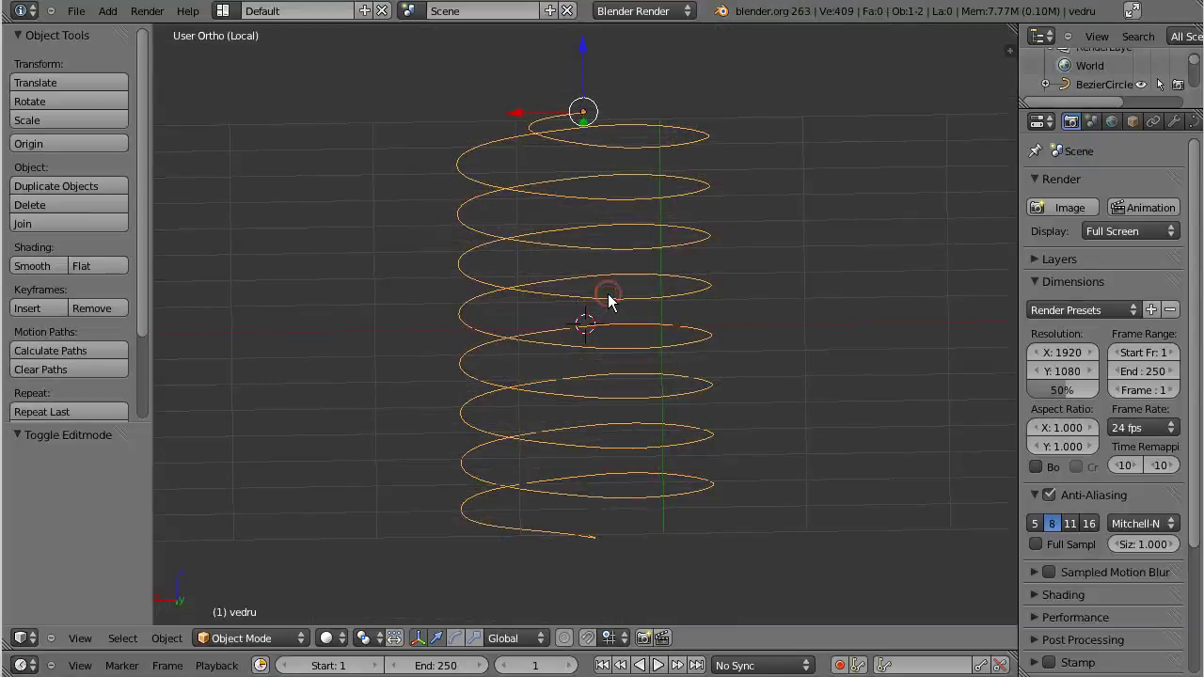
middle_drag(608, 300, 609, 300)
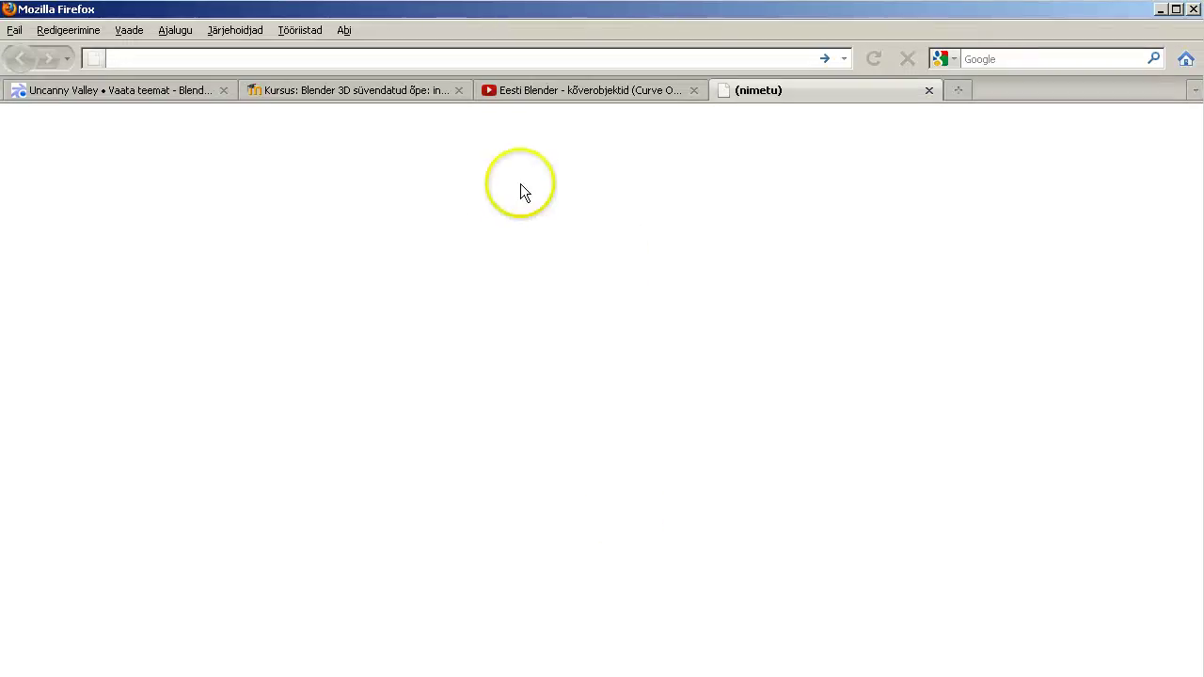
Step: Go to blender.org and reach the Older versions page through Download Blender
text(bl)
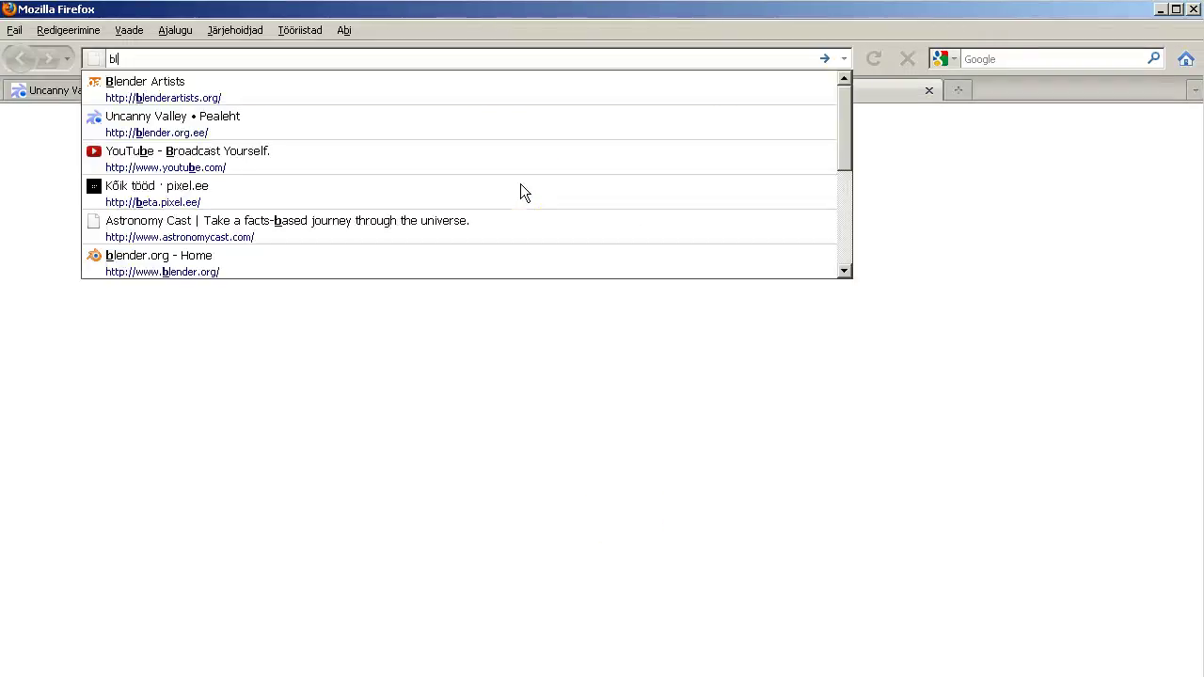
text(ender.org/)
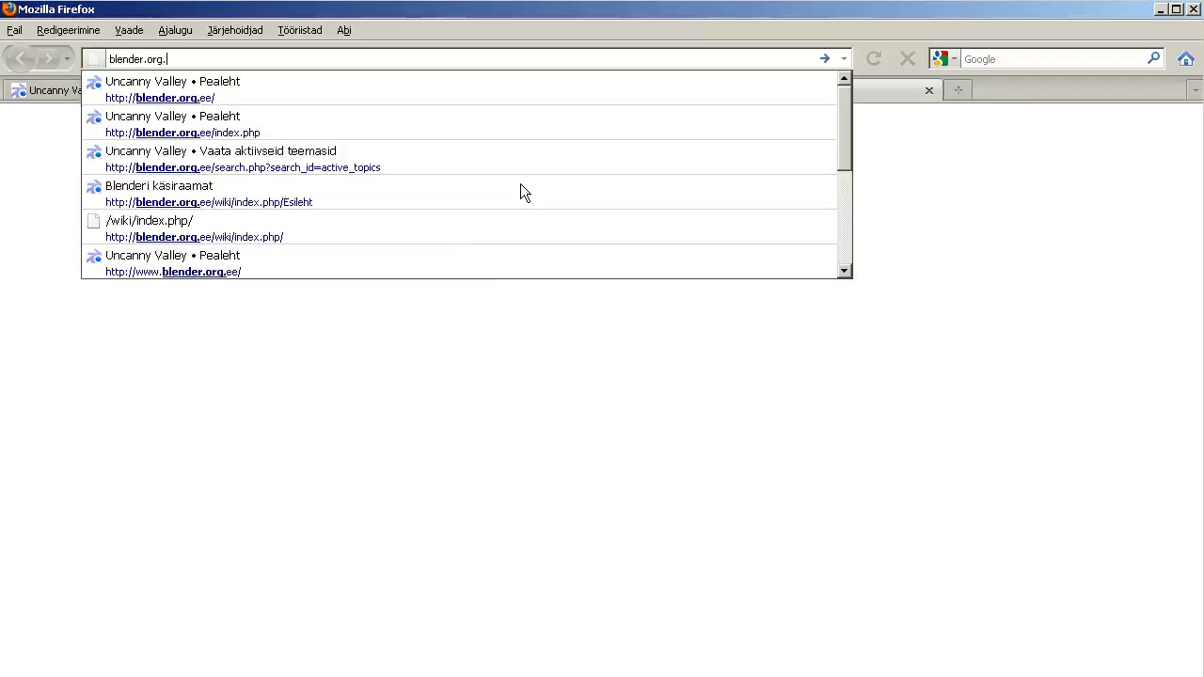
key(Return)
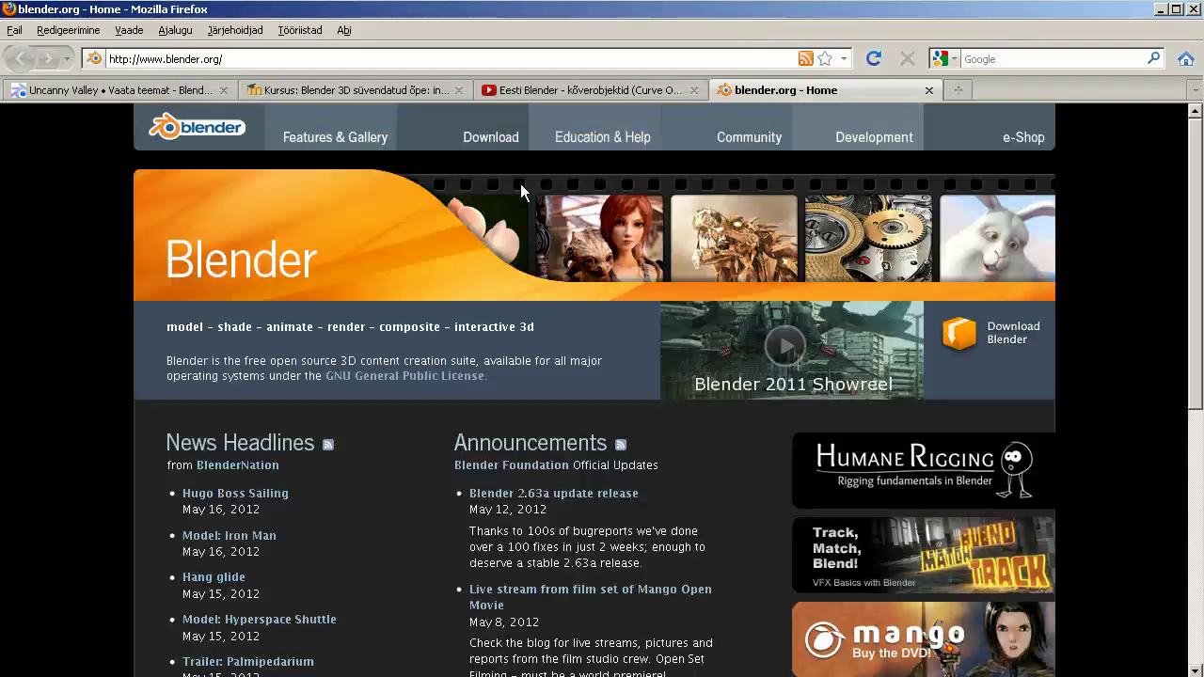
click(1019, 340)
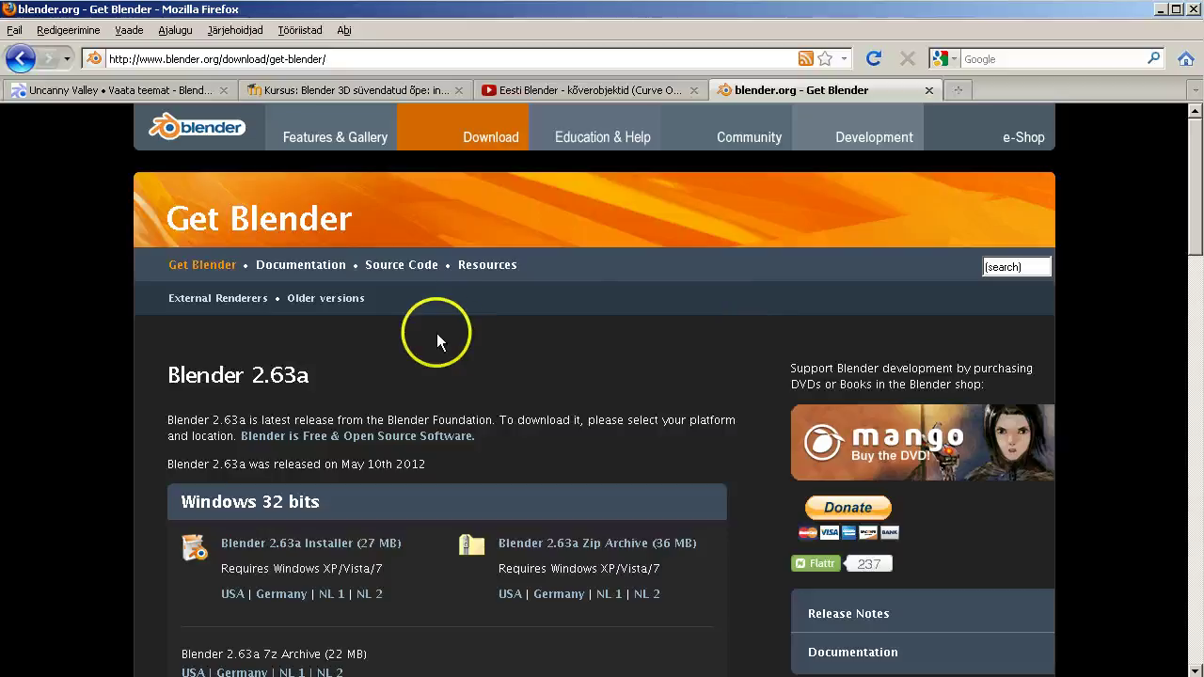
click(329, 300)
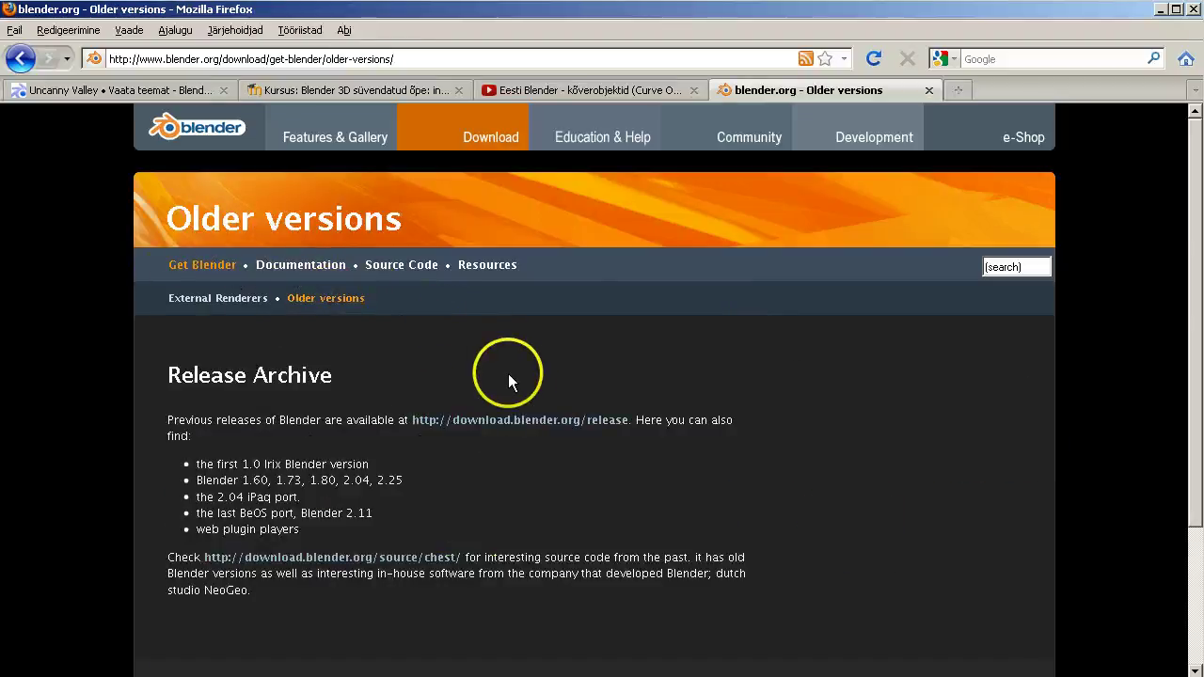
Step: Open the download.blender.org/release archive index and enter the Blender2.49b/ folder
click(533, 421)
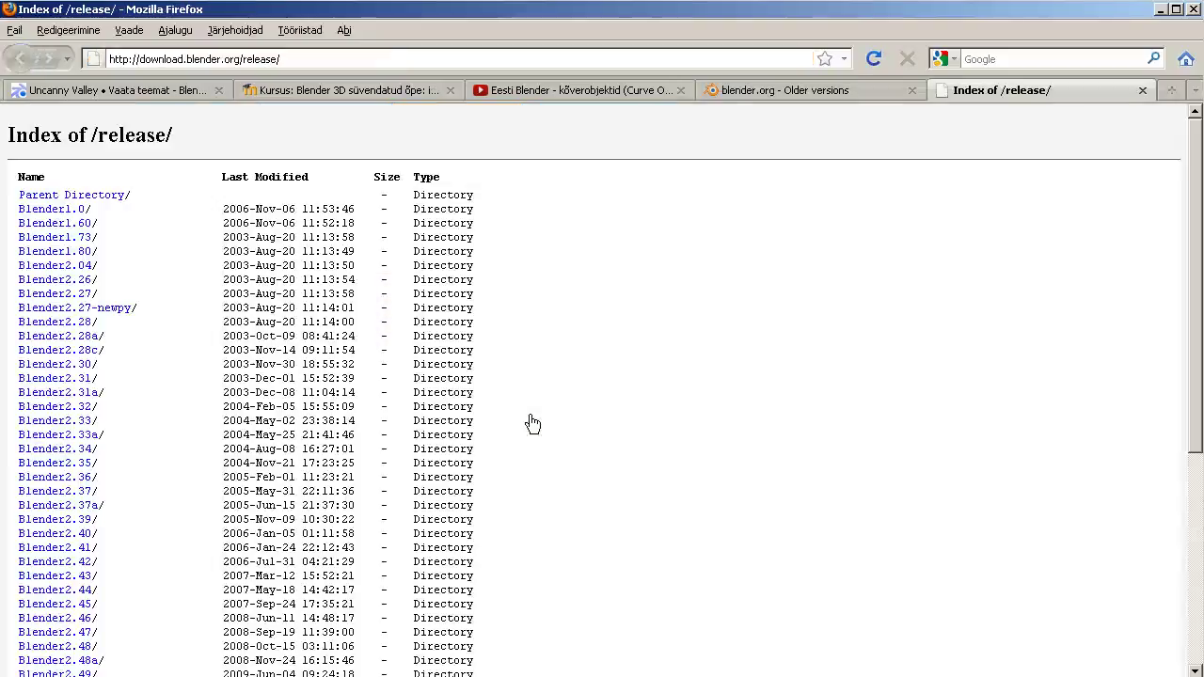
click(613, 408)
scroll(613, 409, down, 2)
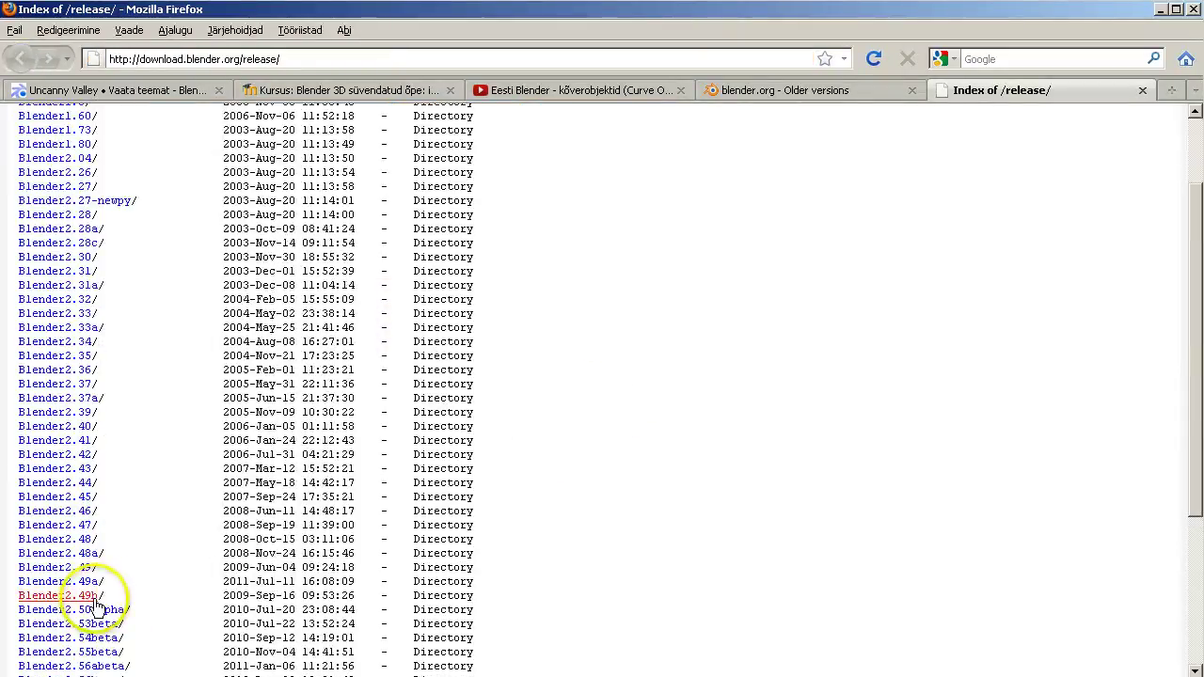
scroll(192, 565, down, 4)
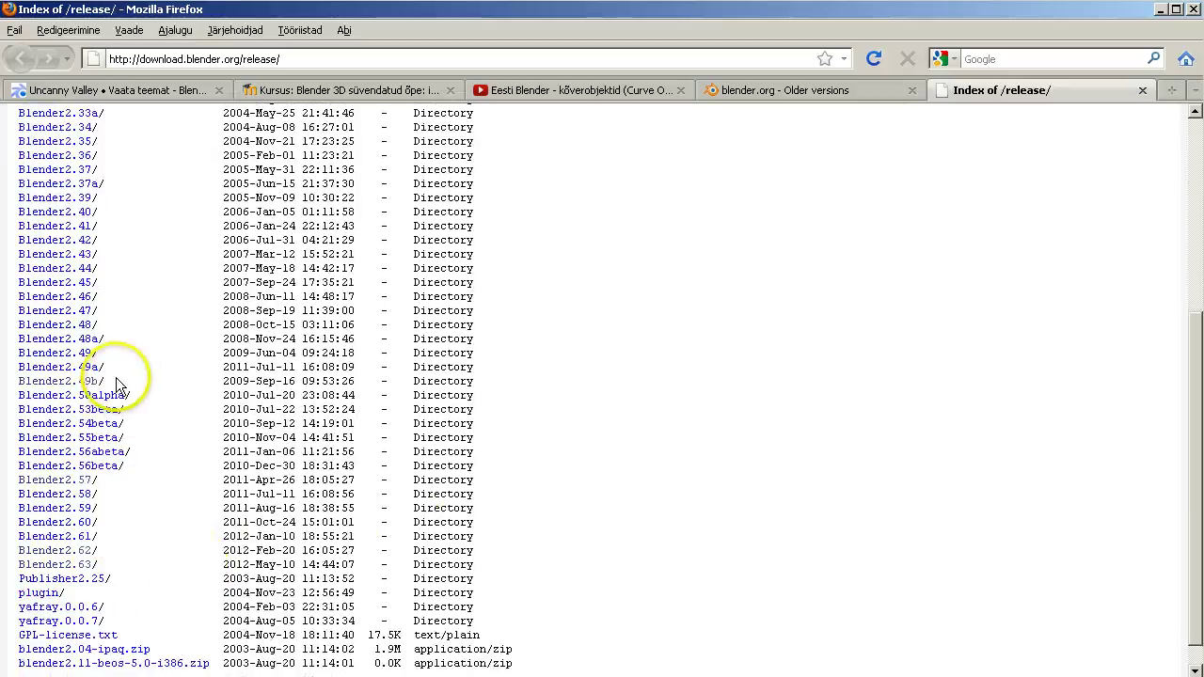
click(42, 383)
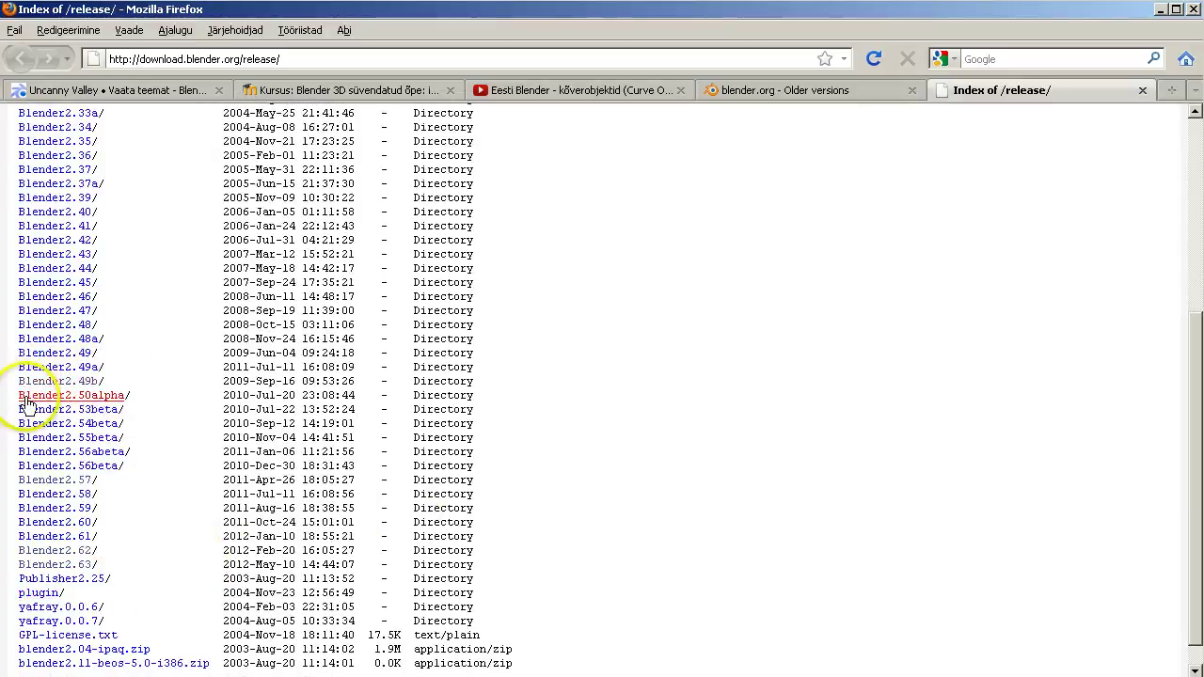
click(120, 396)
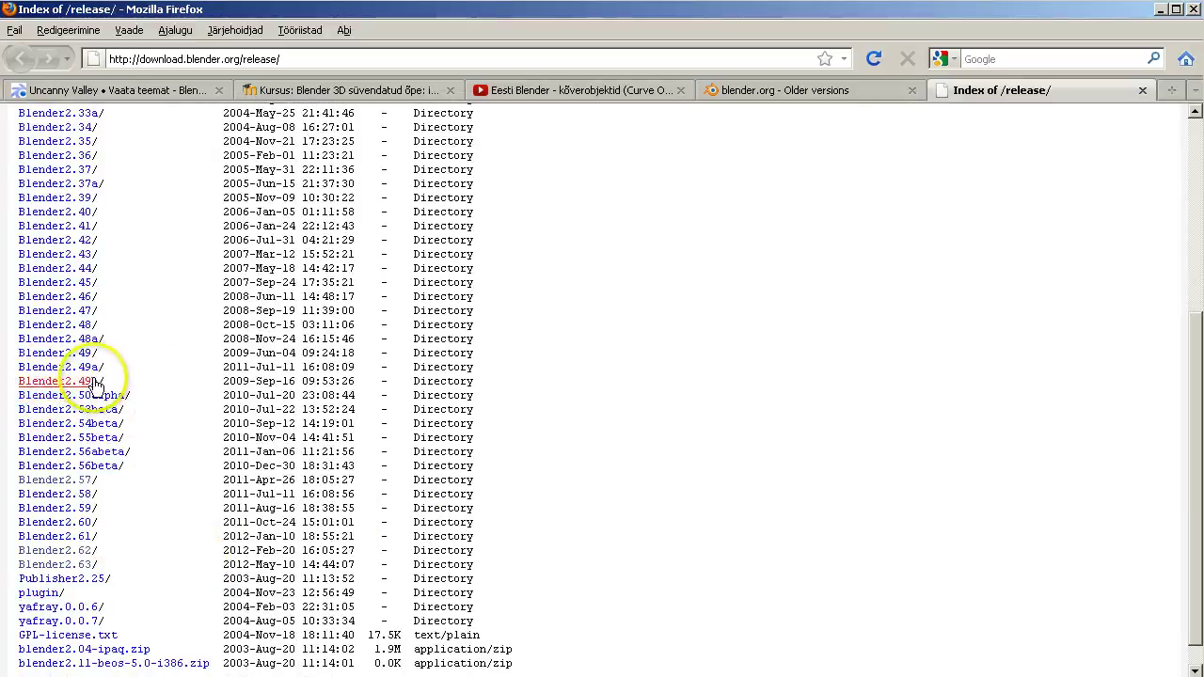
click(53, 383)
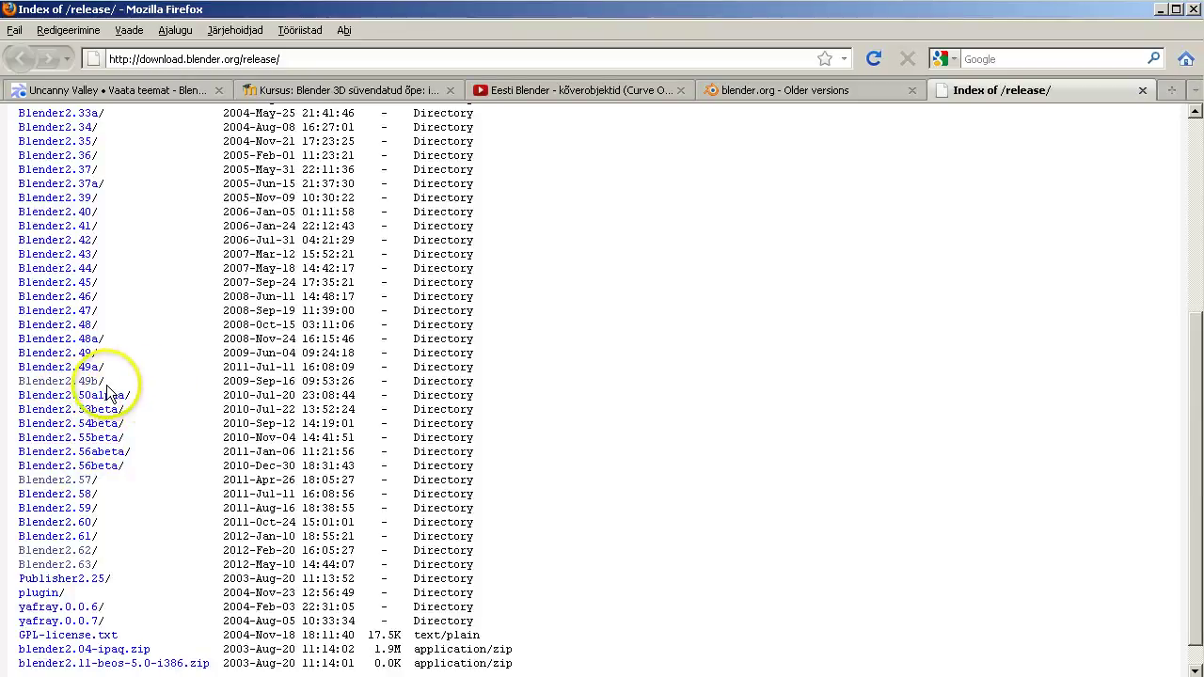
click(94, 382)
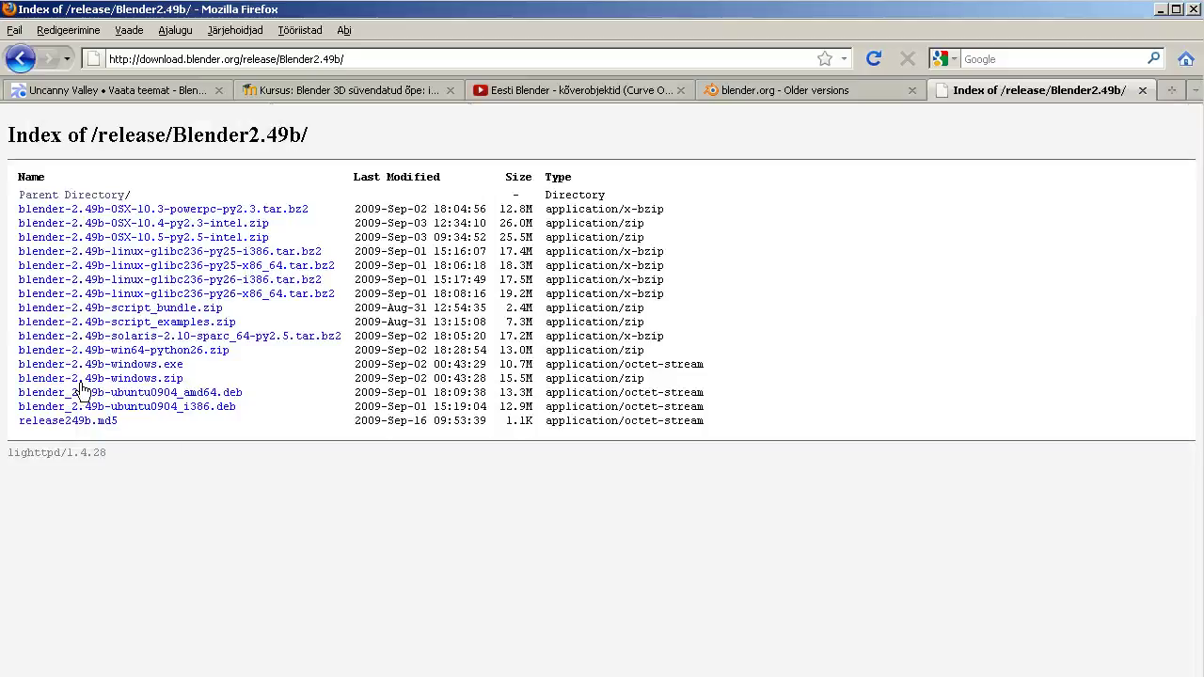
click(285, 448)
Step: Minimize Firefox and Blender, then launch blender.exe from the blender 2.49b folder
click(1160, 12)
click(1161, 11)
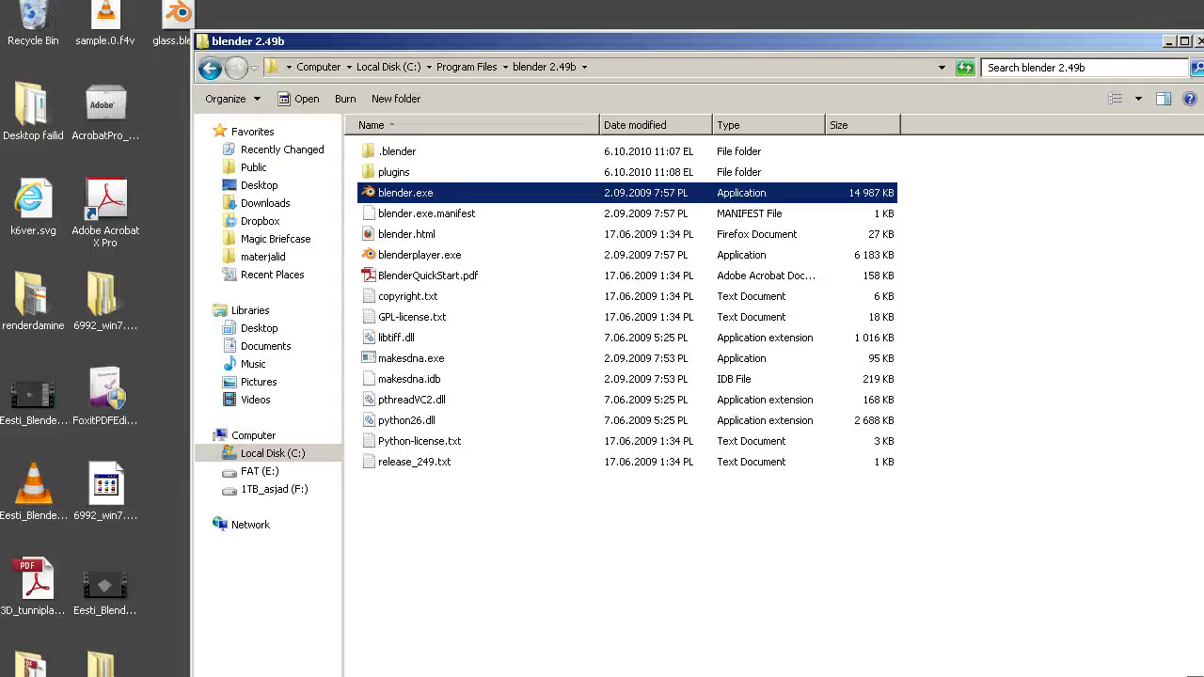
click(1108, 213)
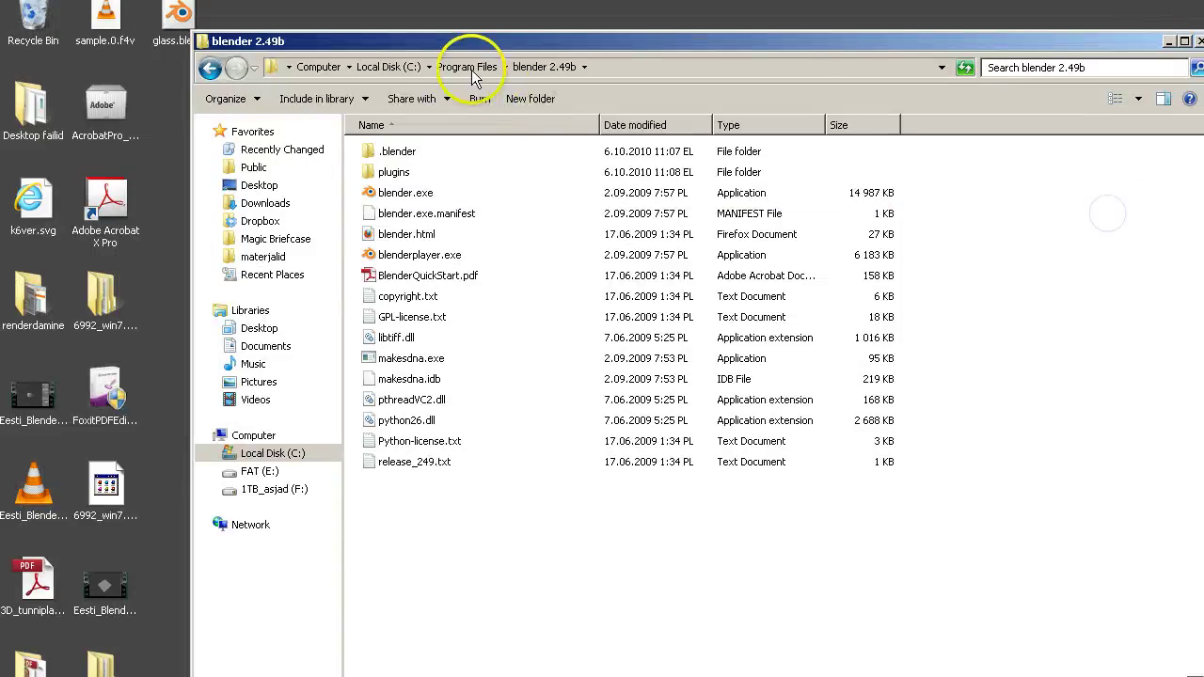
double_click(404, 193)
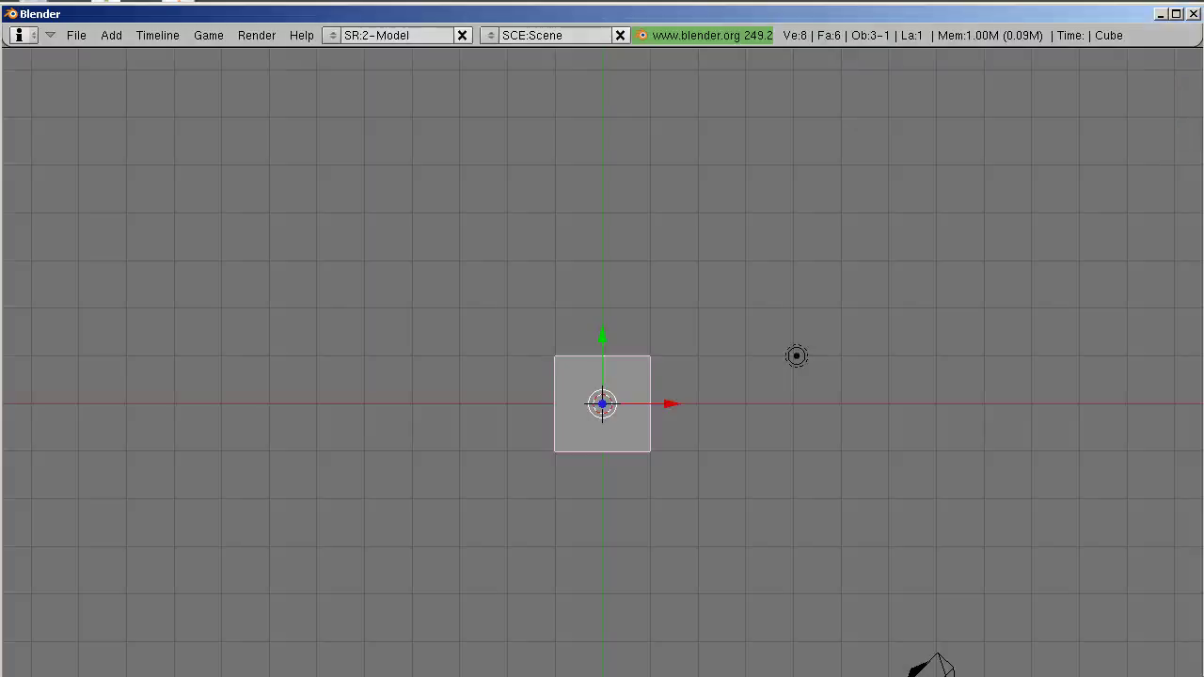
Step: Restore the Blender 2.49 window to fill the screen and show the File menu
double_click(1083, 17)
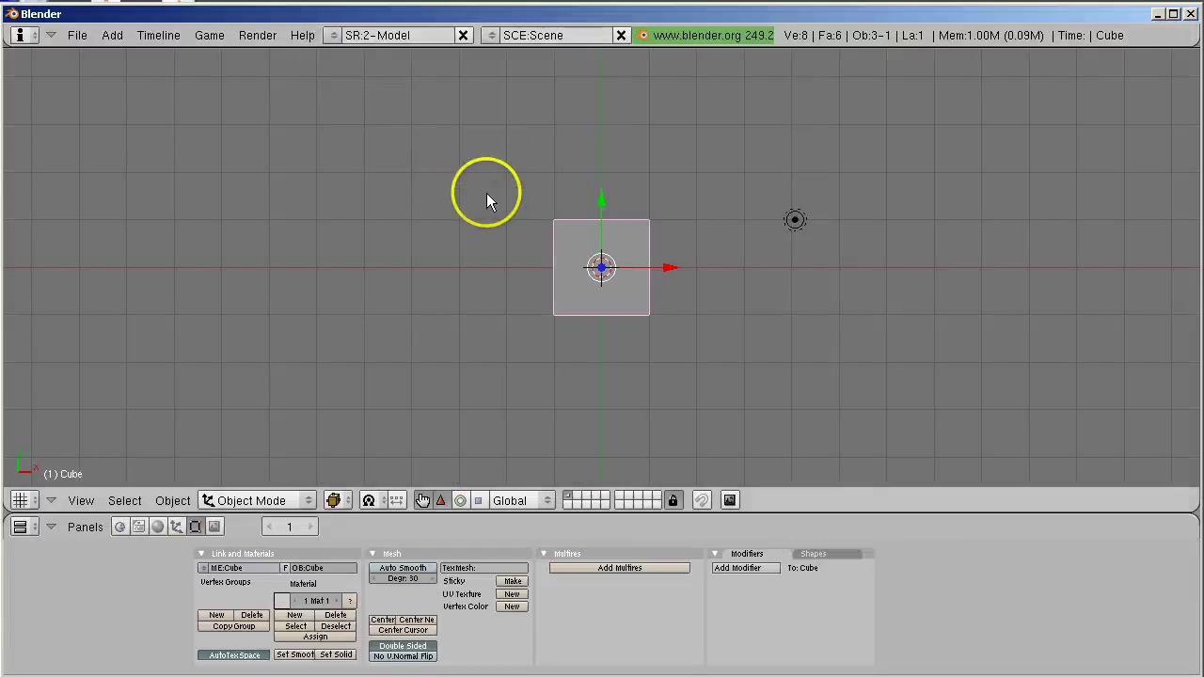
click(73, 37)
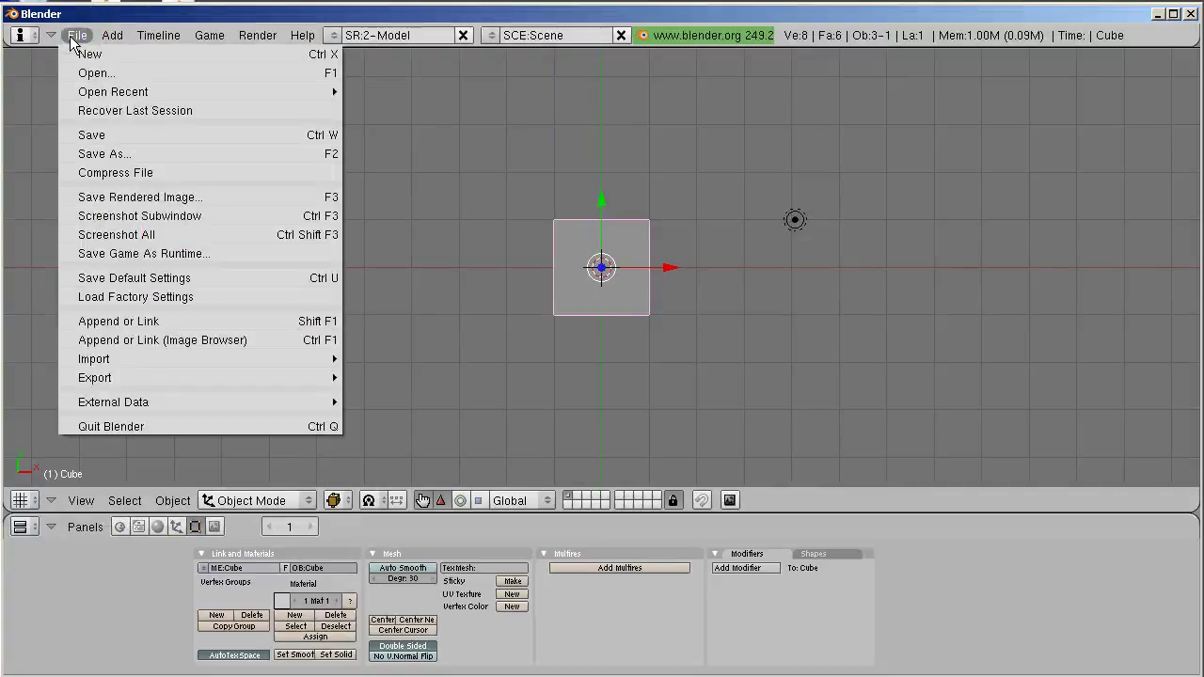
Step: Open vedru.blend from C:\Dropbox\Elektromagnetism\2_ptk\illustratsioonid\3D, accepting the 2.50-file warning
click(113, 72)
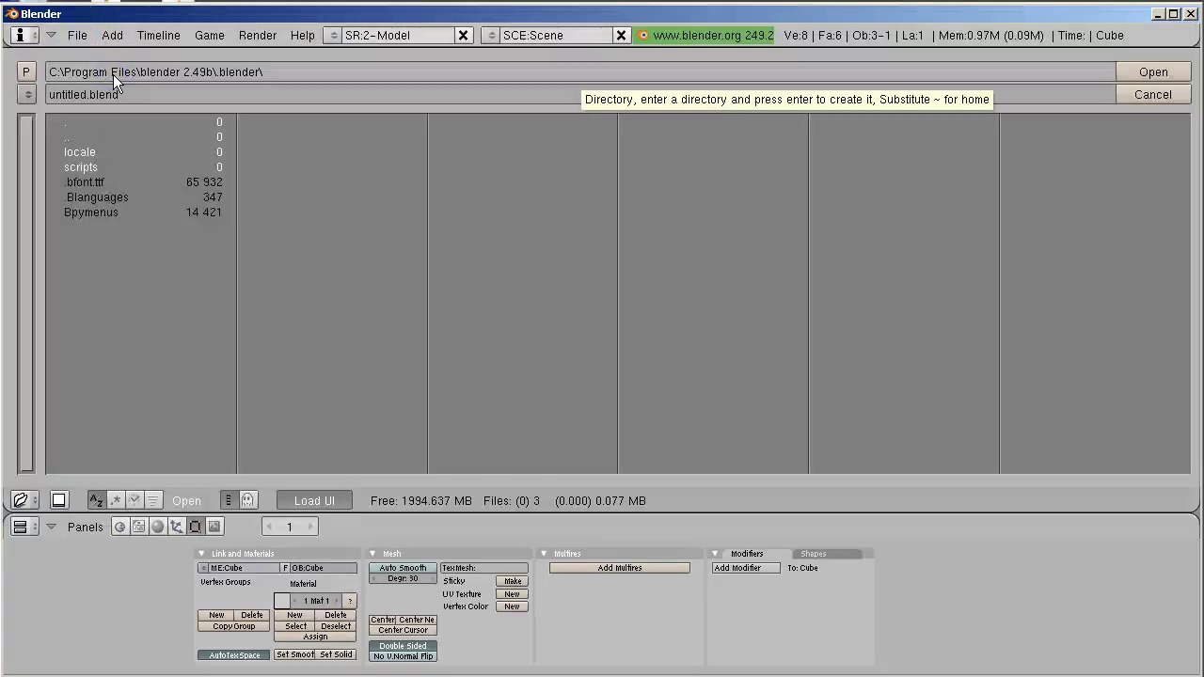
click(93, 137)
click(93, 136)
click(93, 137)
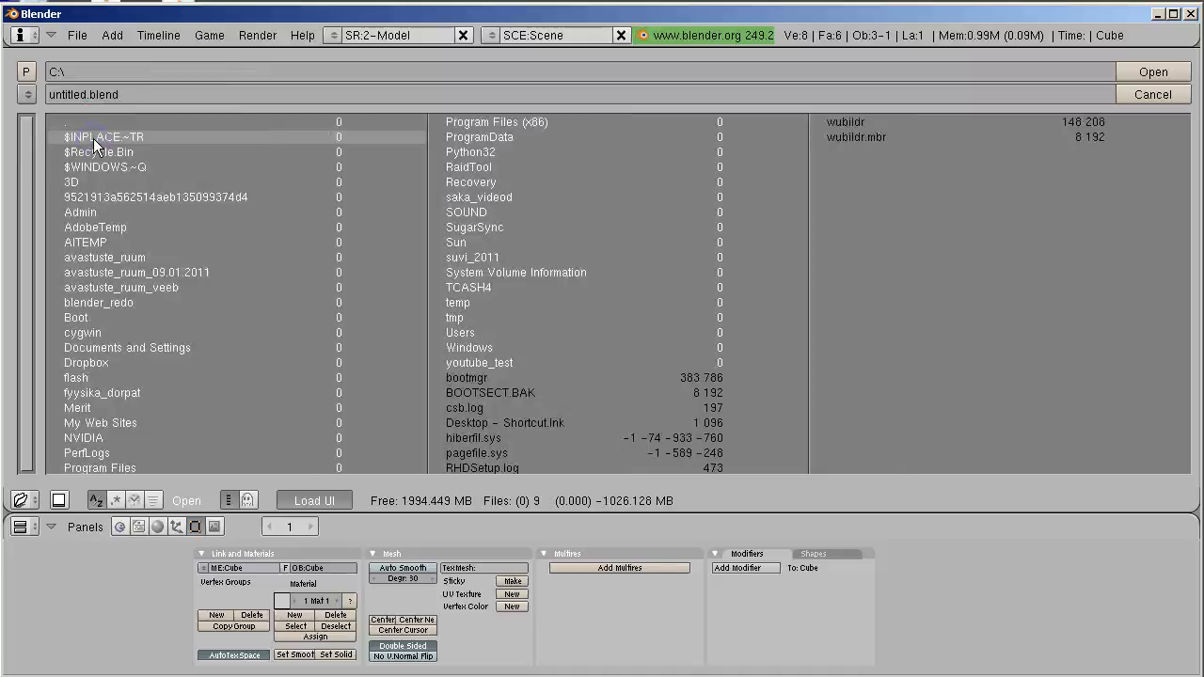
click(124, 365)
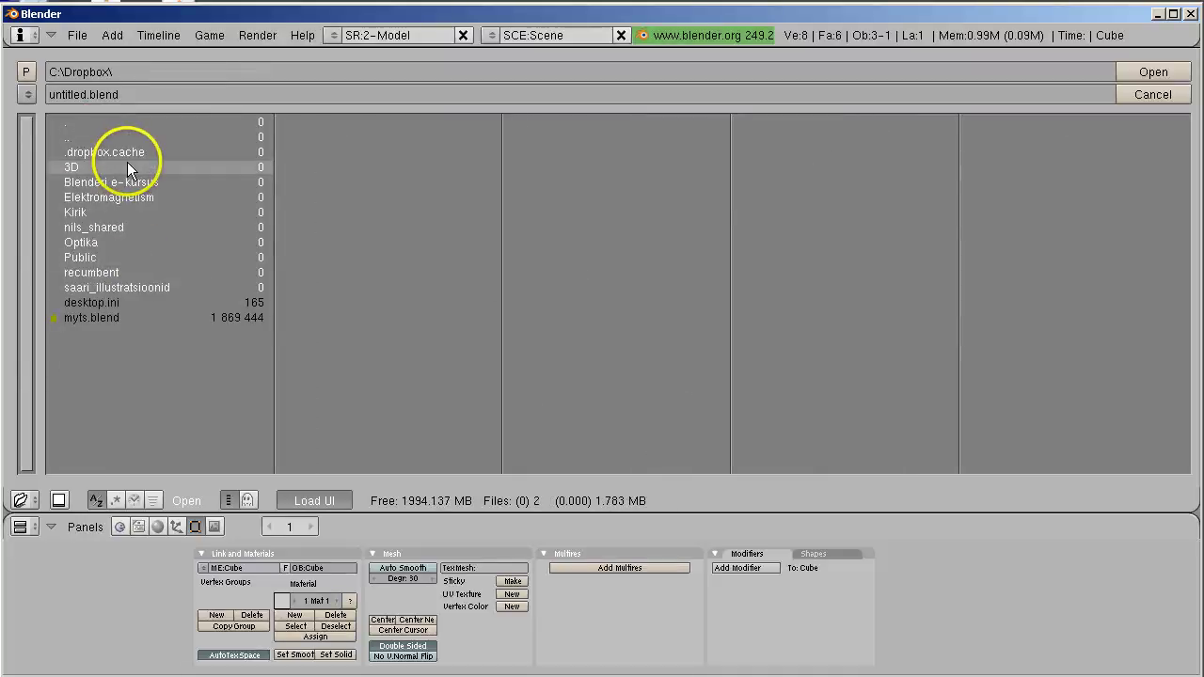
click(103, 200)
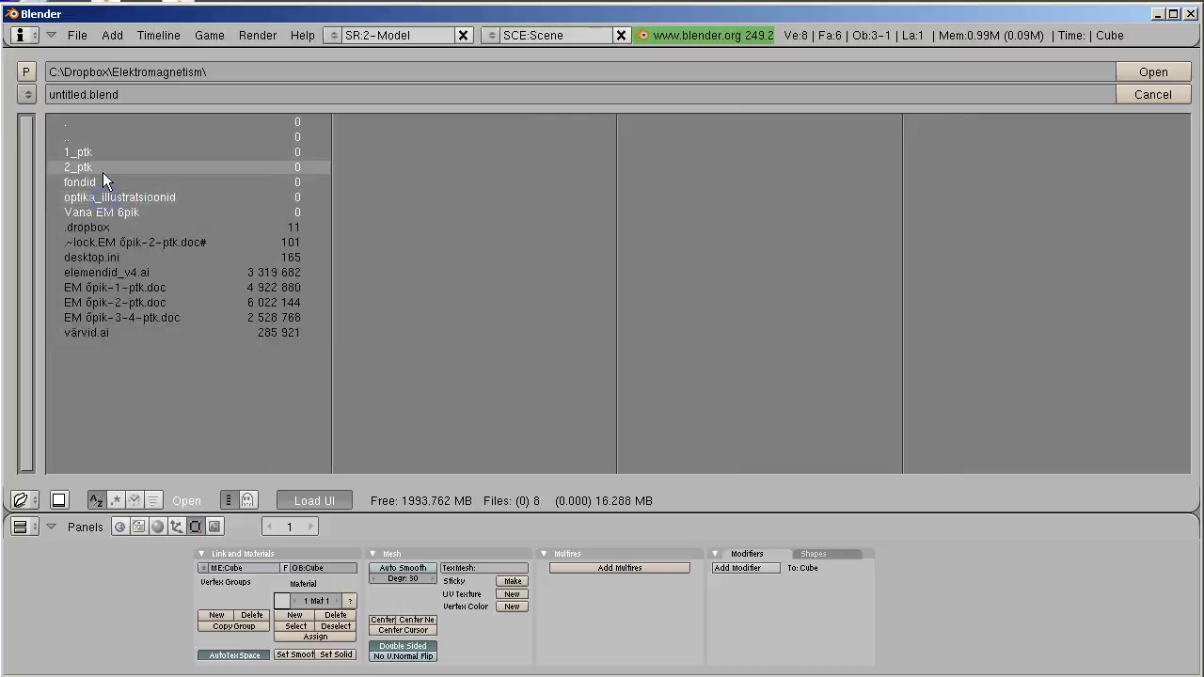
click(102, 169)
click(104, 152)
click(104, 150)
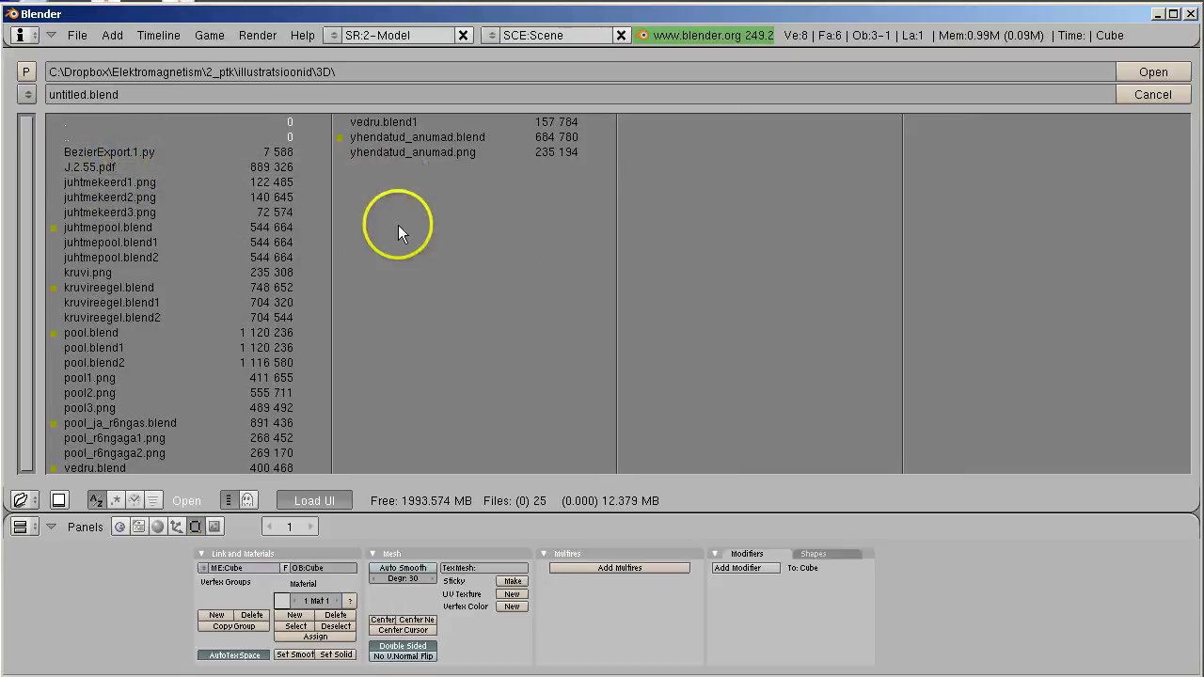
click(98, 467)
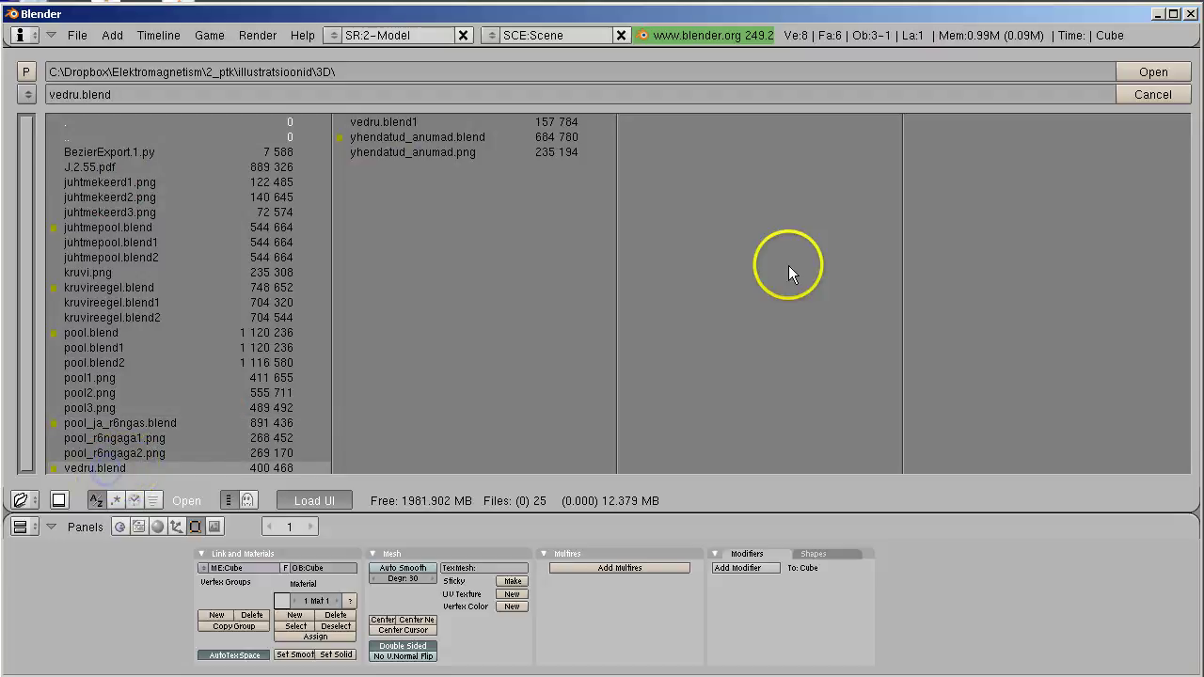
click(1145, 72)
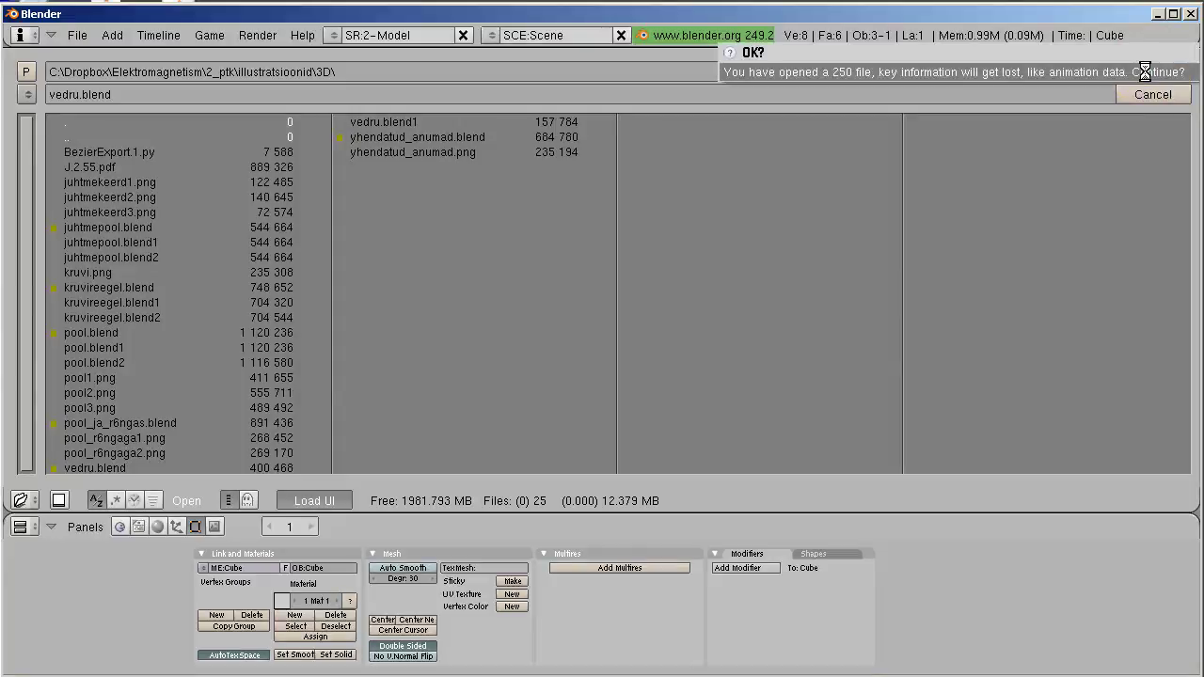
click(1145, 72)
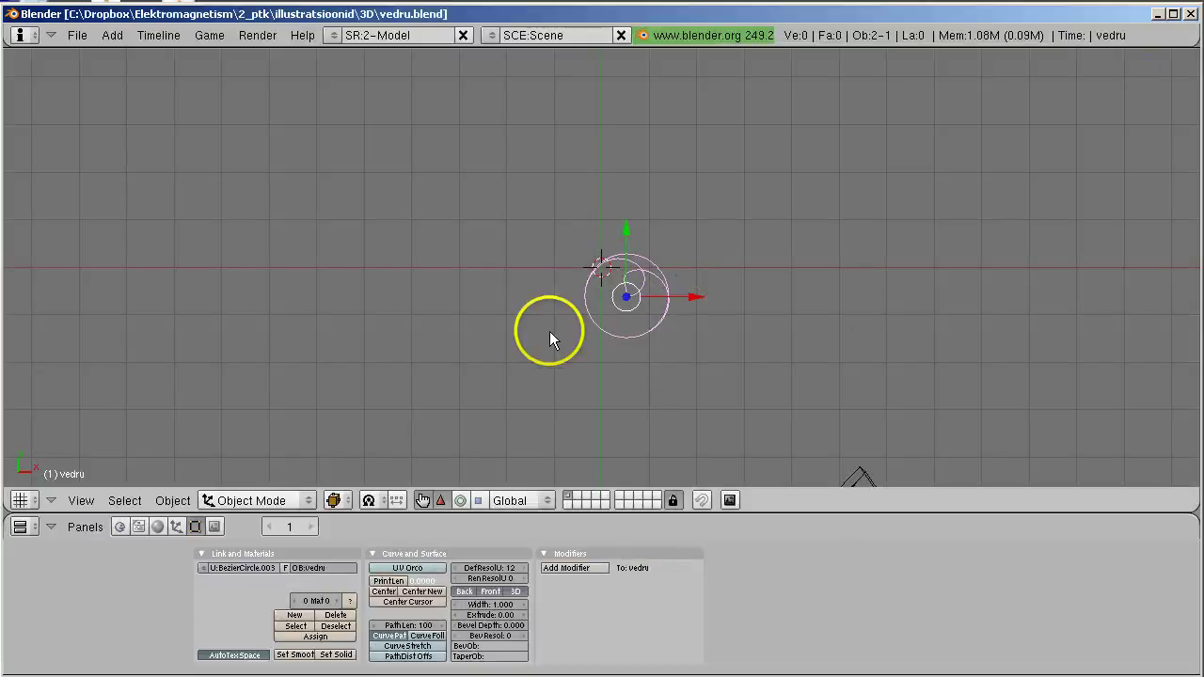
Step: View the spring through the scene camera, switch to 5-Scripting layout, and return to Firefox
mouse_move(655, 360)
middle_down()
mouse_move(668, 245)
mouse_move(704, 182)
mouse_move(769, 148)
mouse_move(706, 157)
mouse_move(627, 352)
mouse_move(589, 357)
middle_up()
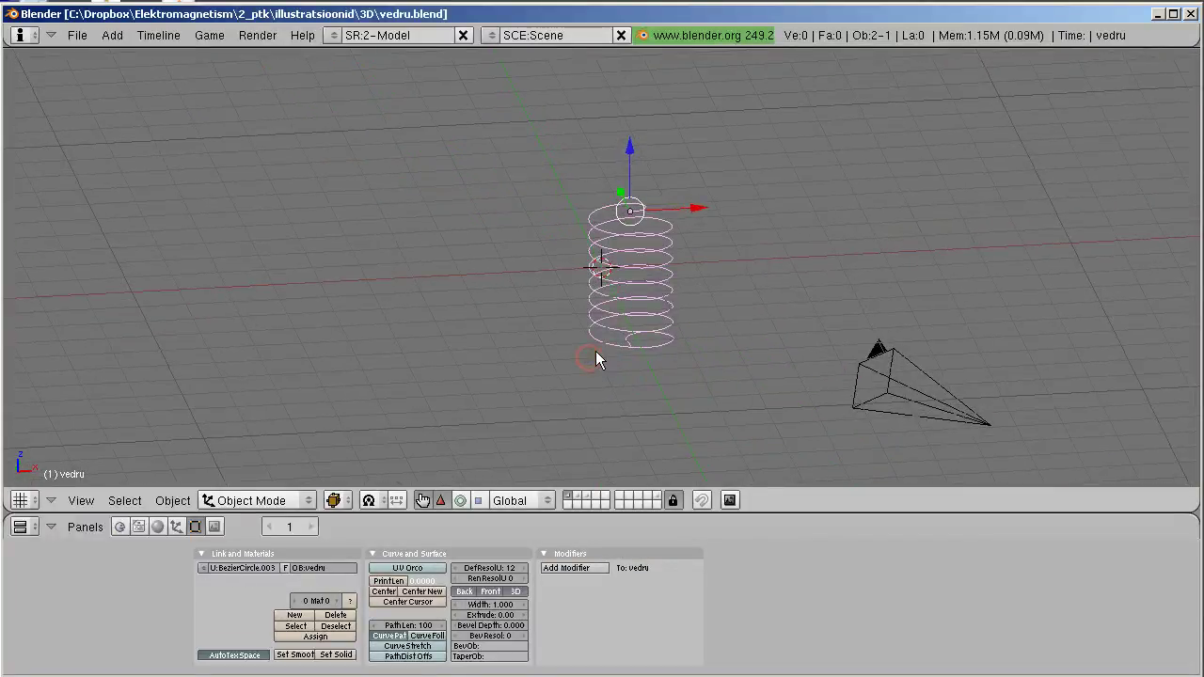
key(KP_0)
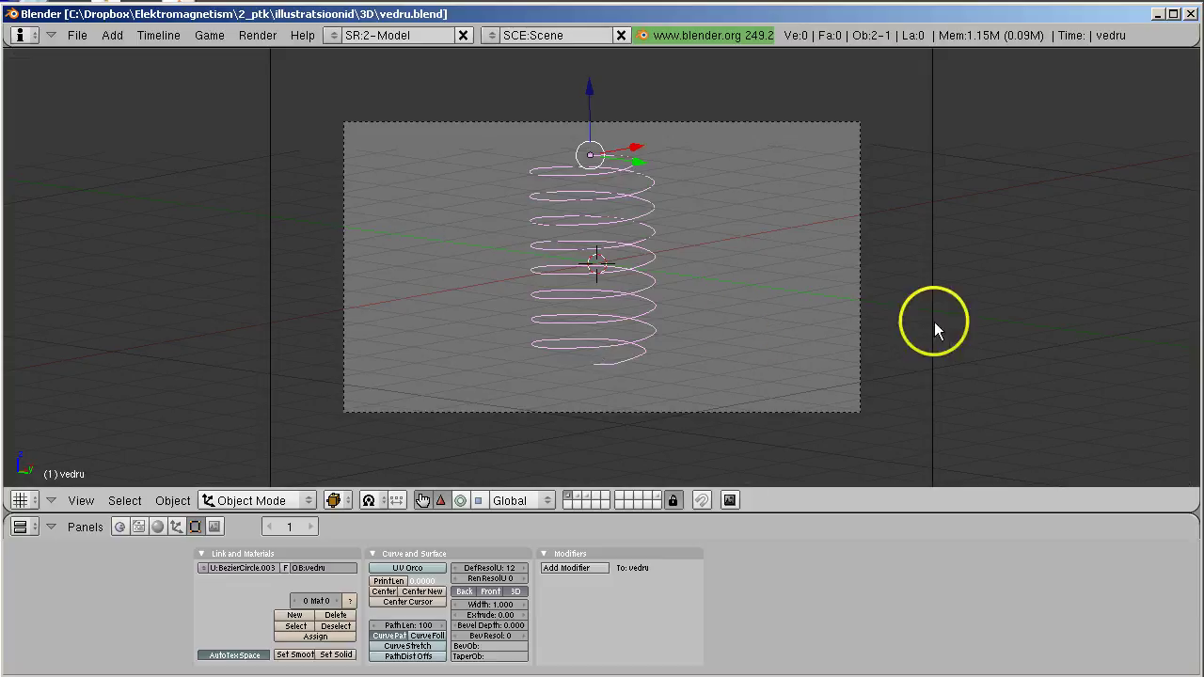
click(333, 35)
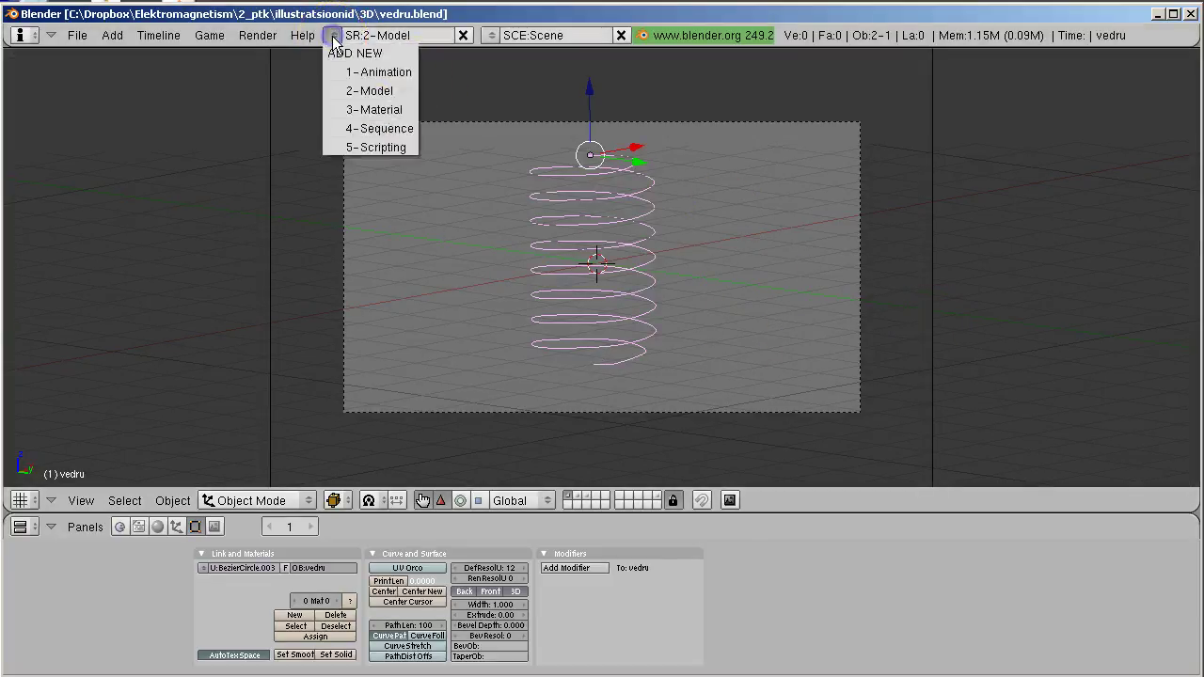
click(367, 147)
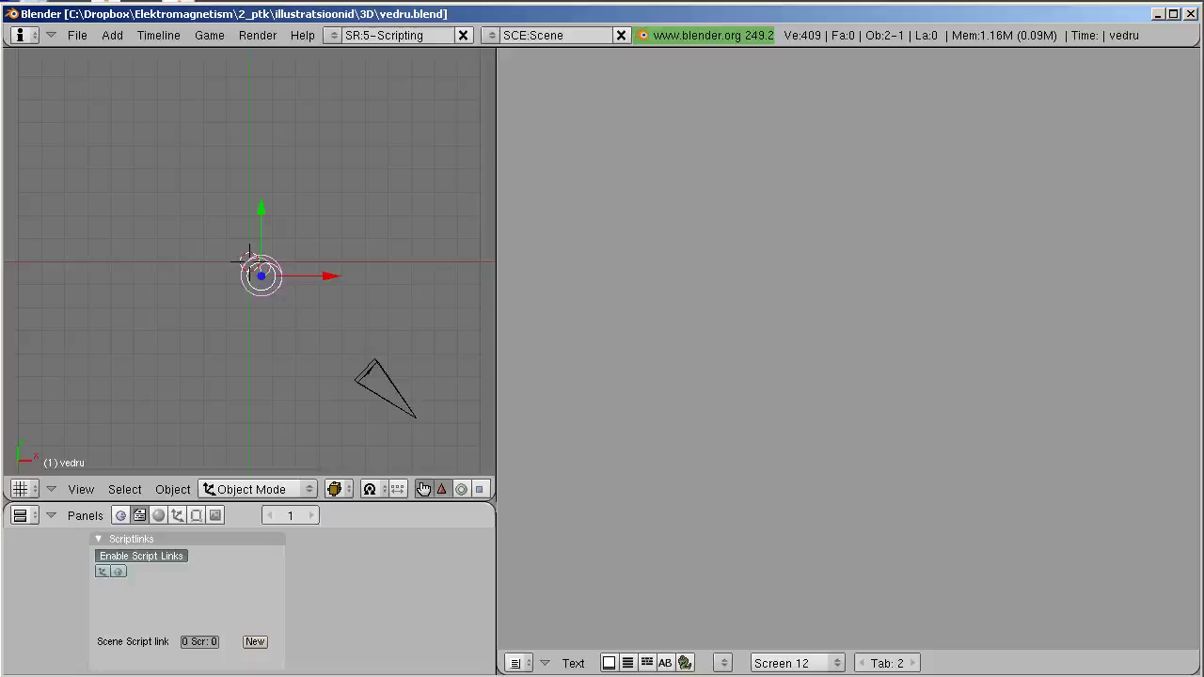
key(alt+Tab)
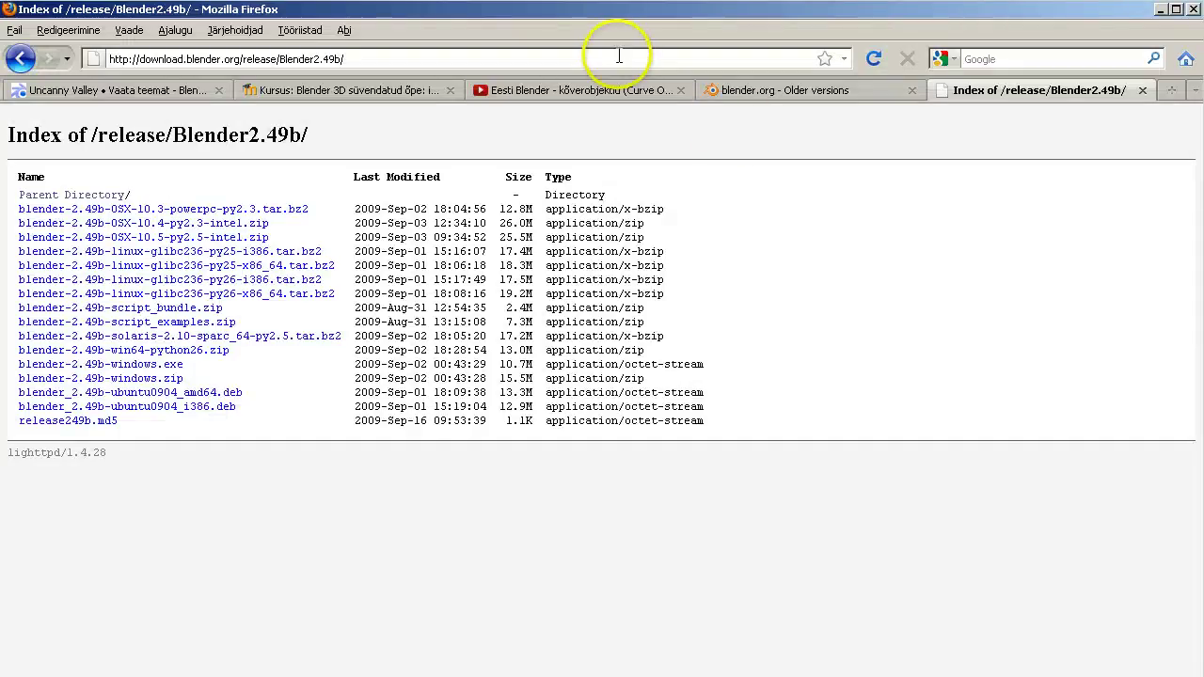
click(619, 56)
text(ww)
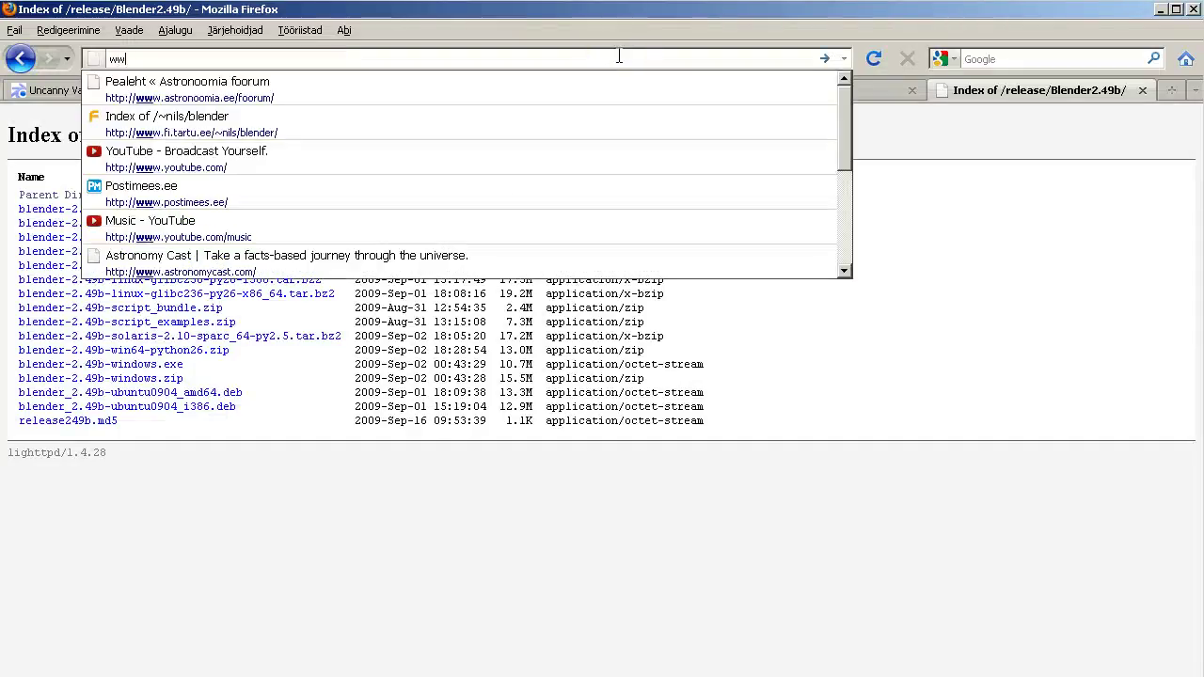
text(w.fi.tartu)
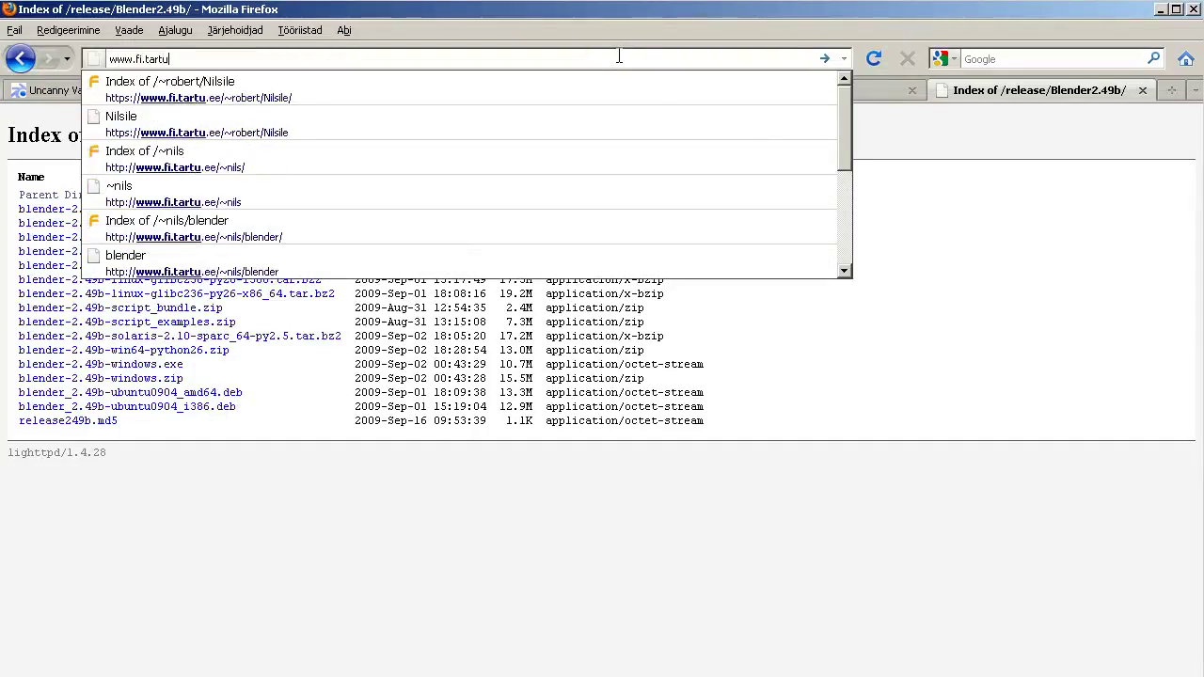
text(.ee/~)
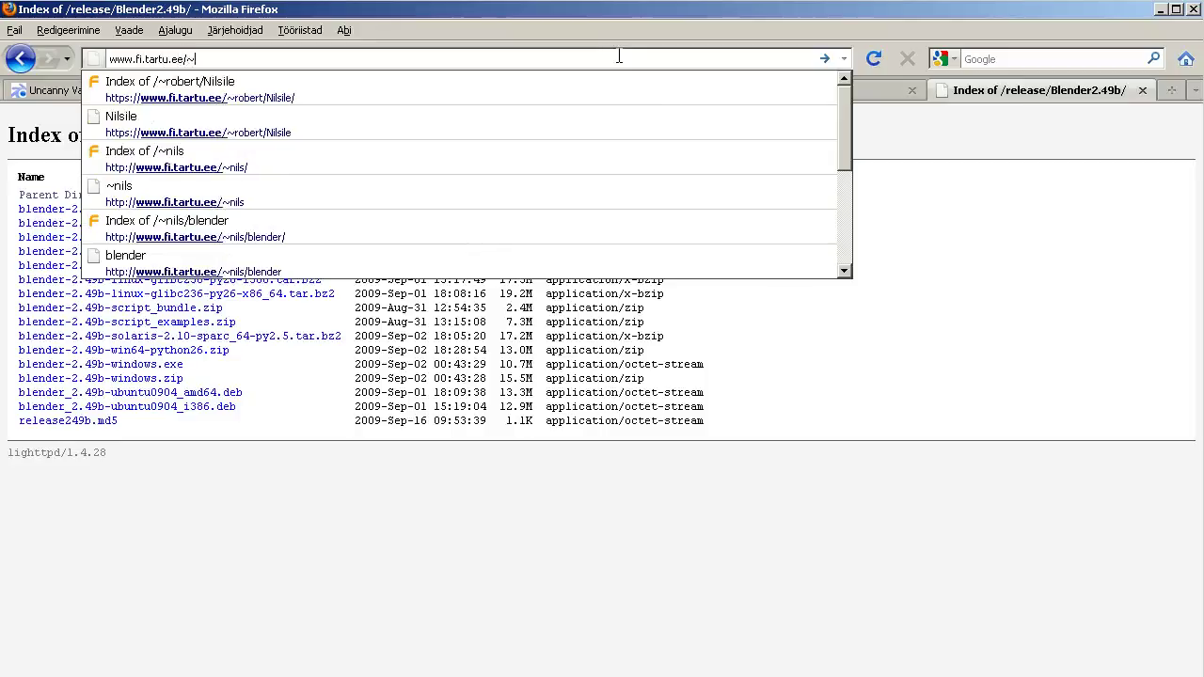
text(nils/)
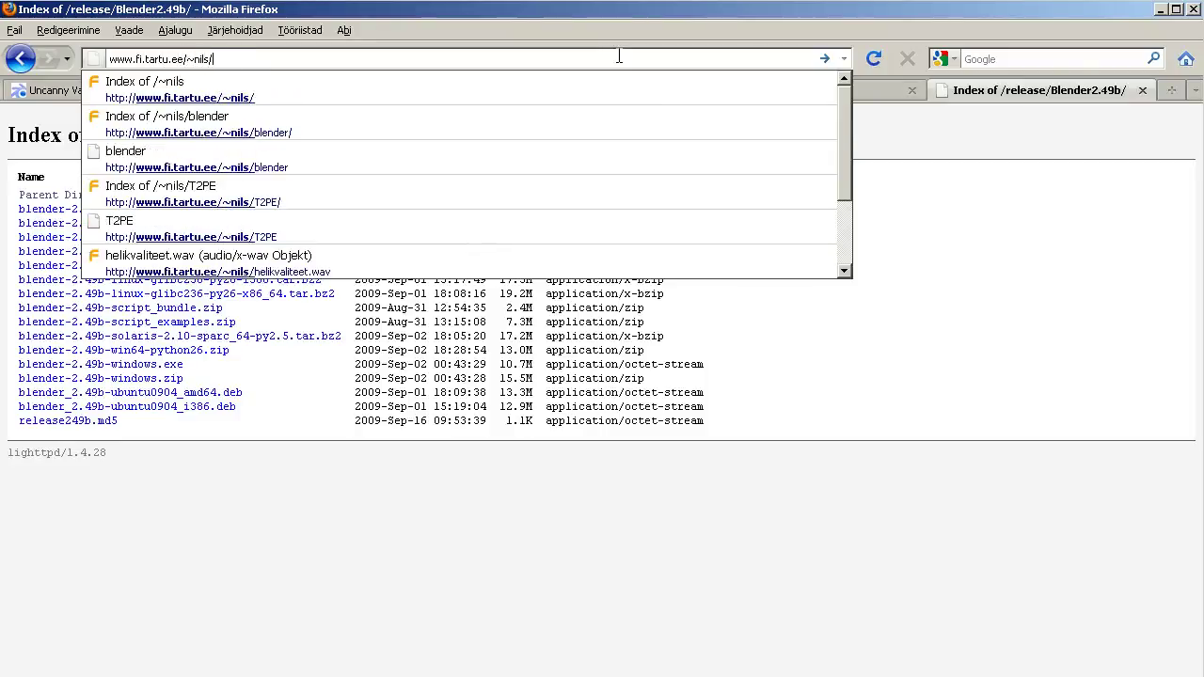
text(blender/s)
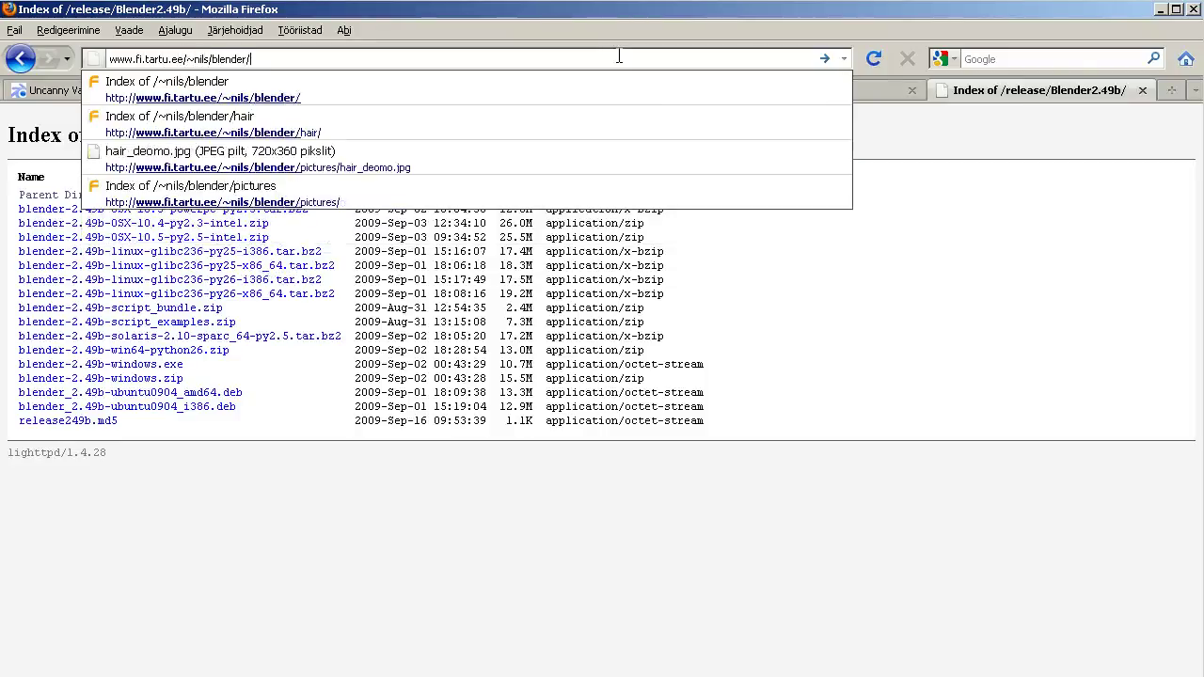
text(cripts)
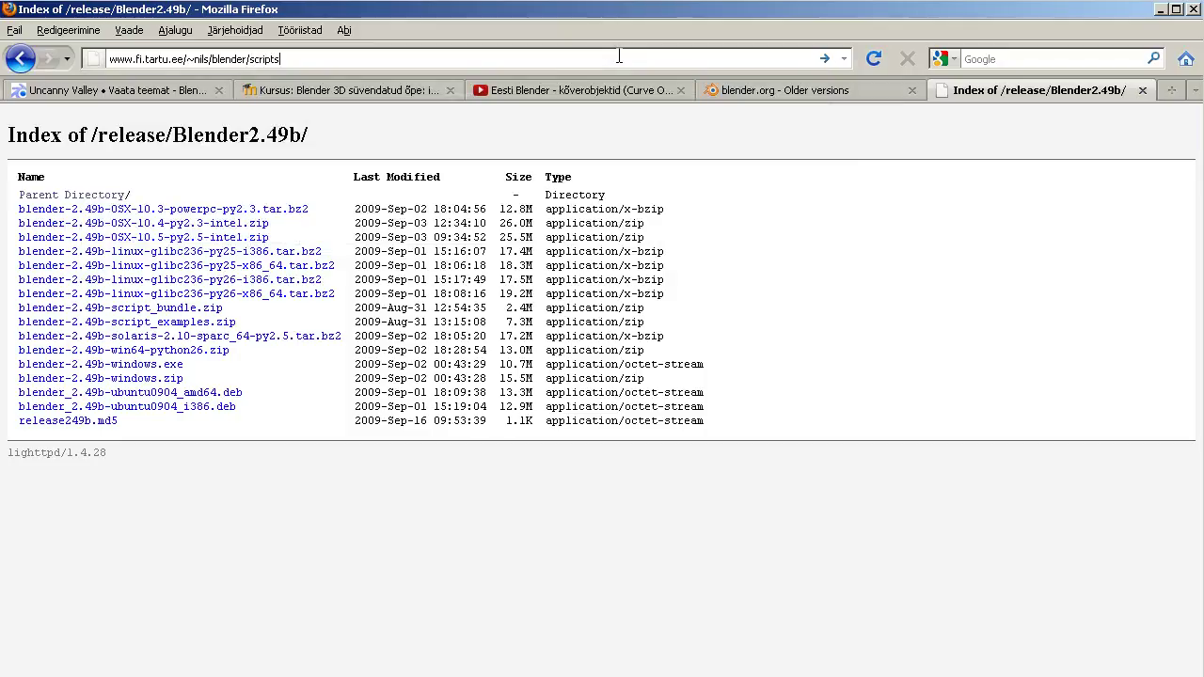
key(Return)
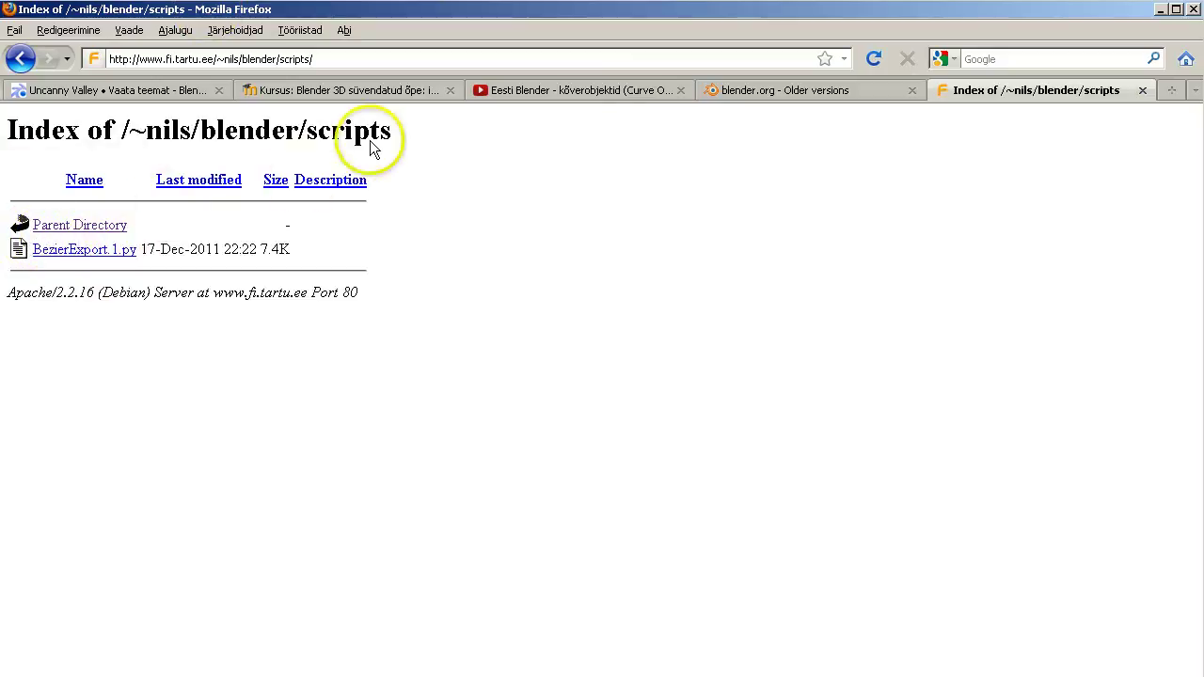
Step: Save BezierExport.1.py into the 3D folder and minimize Firefox
right_click(94, 258)
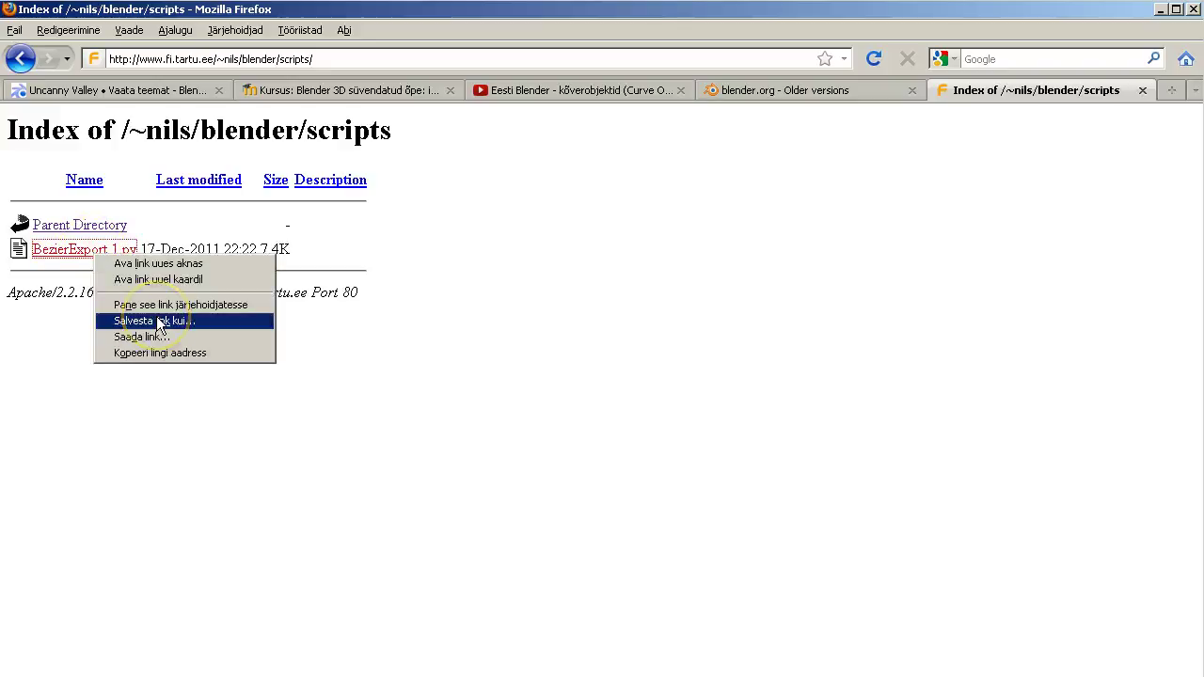
click(158, 323)
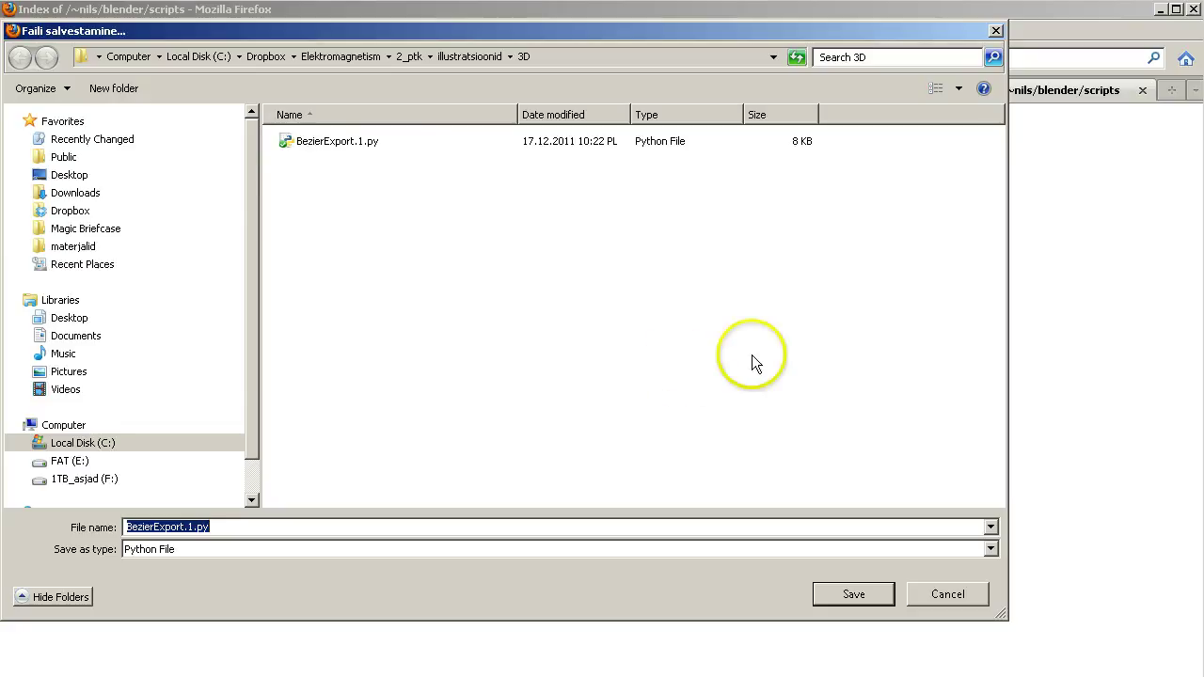
click(929, 596)
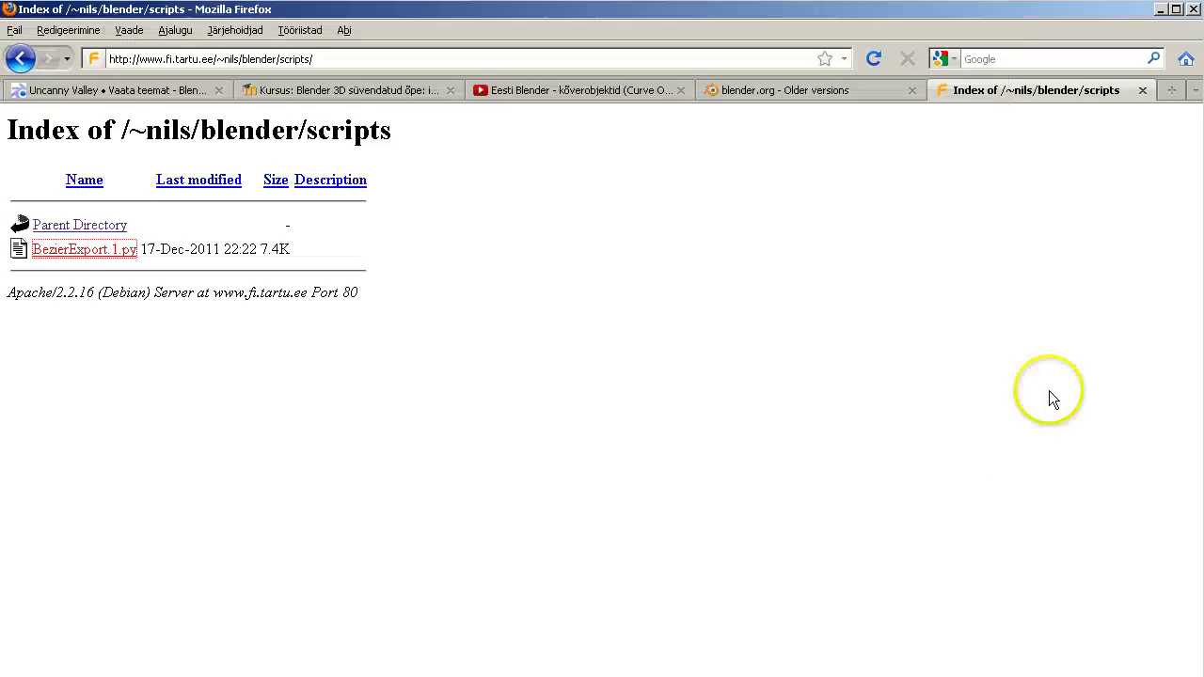
click(1161, 12)
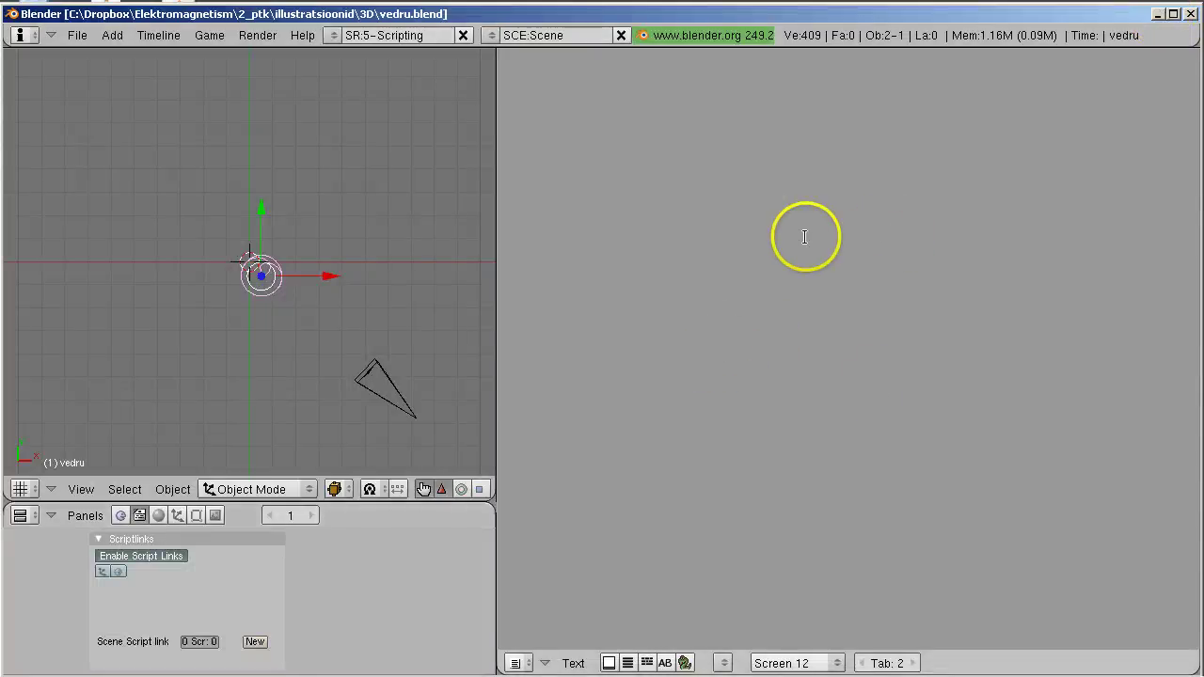
Step: Load BezierExport.1.py from the 3D folder into Blender's Text Editor
click(574, 663)
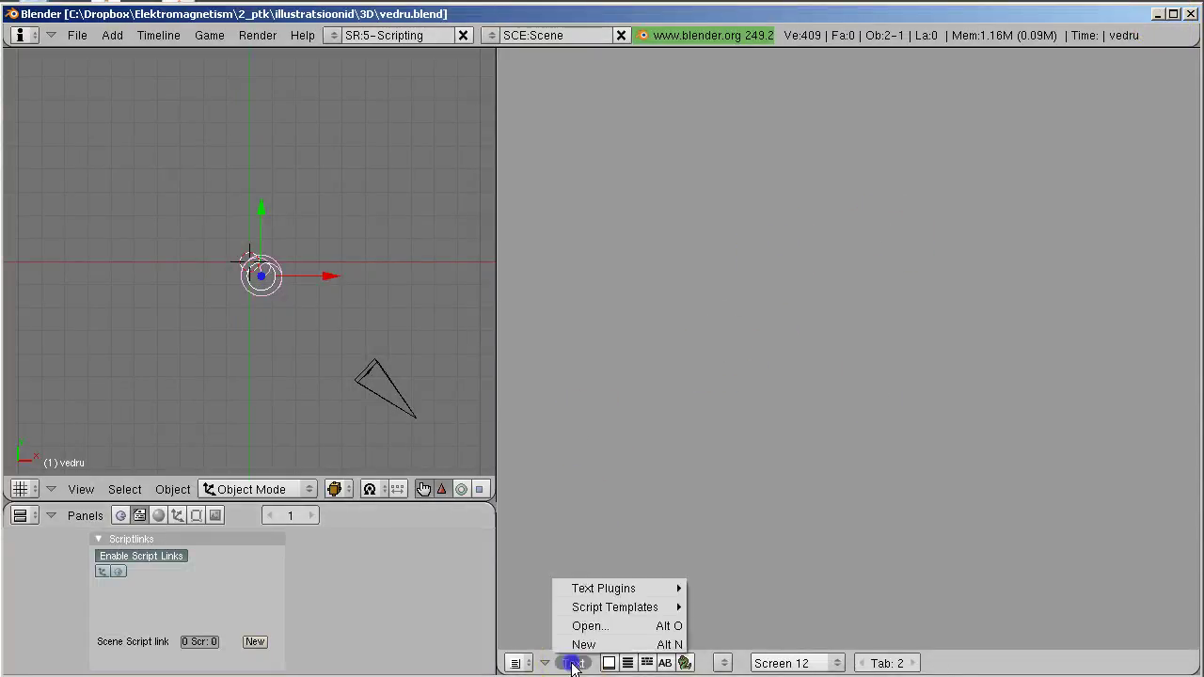
click(590, 627)
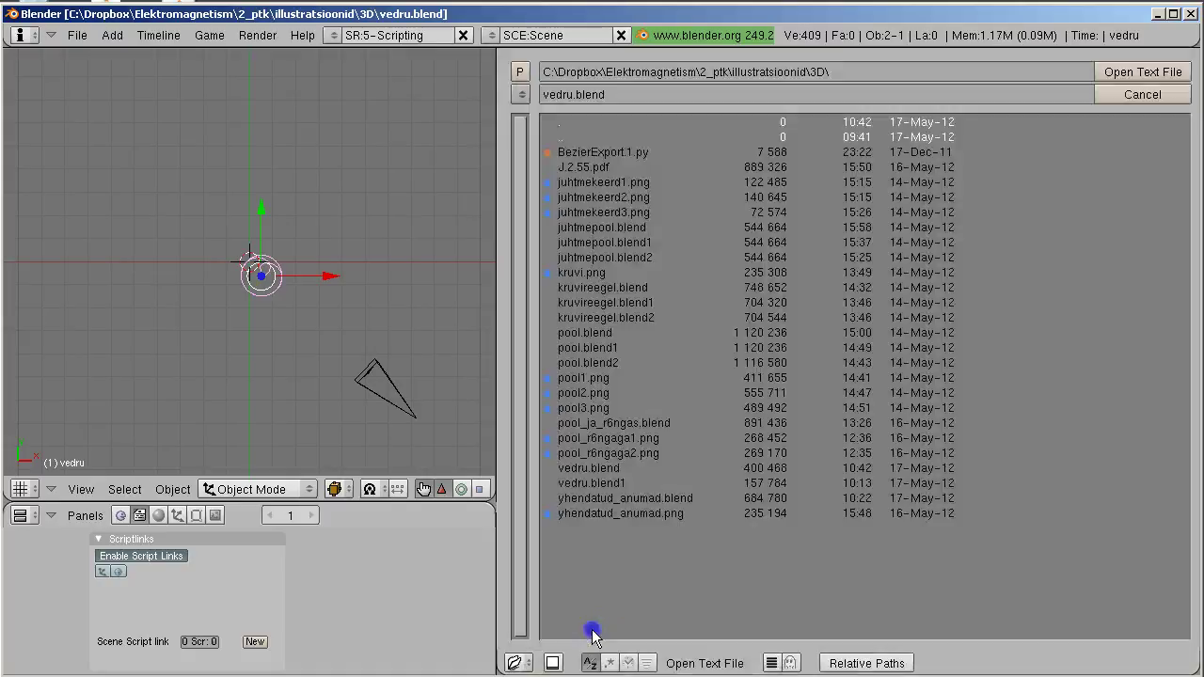
click(631, 152)
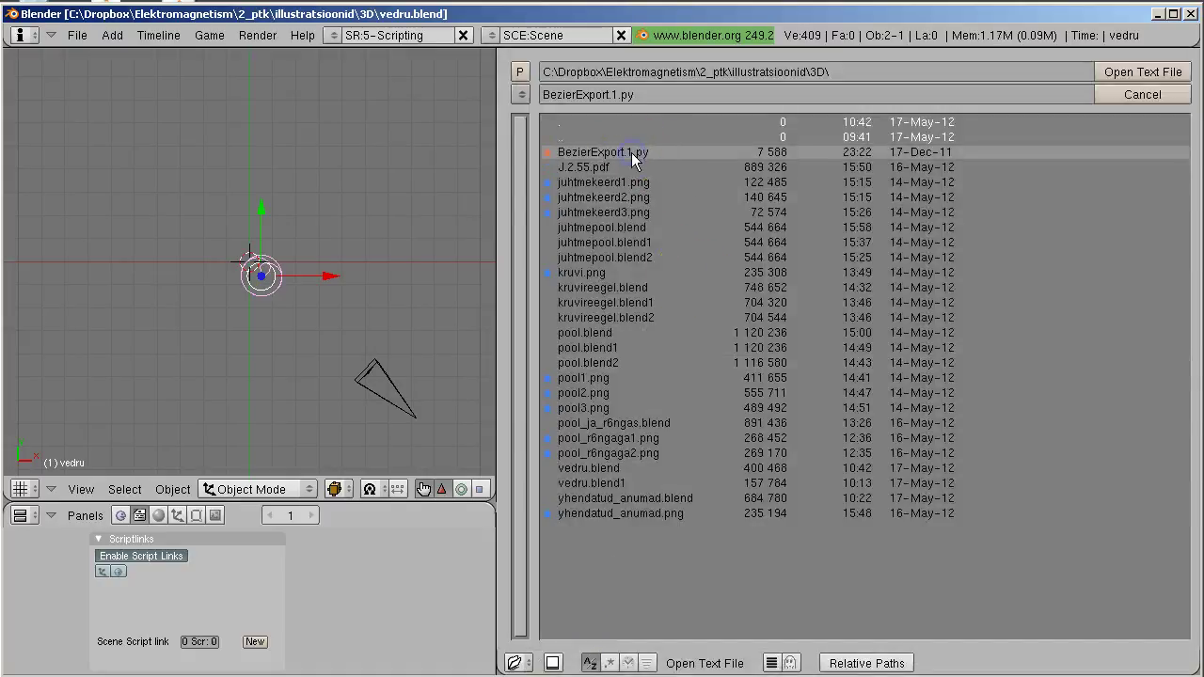
click(1138, 72)
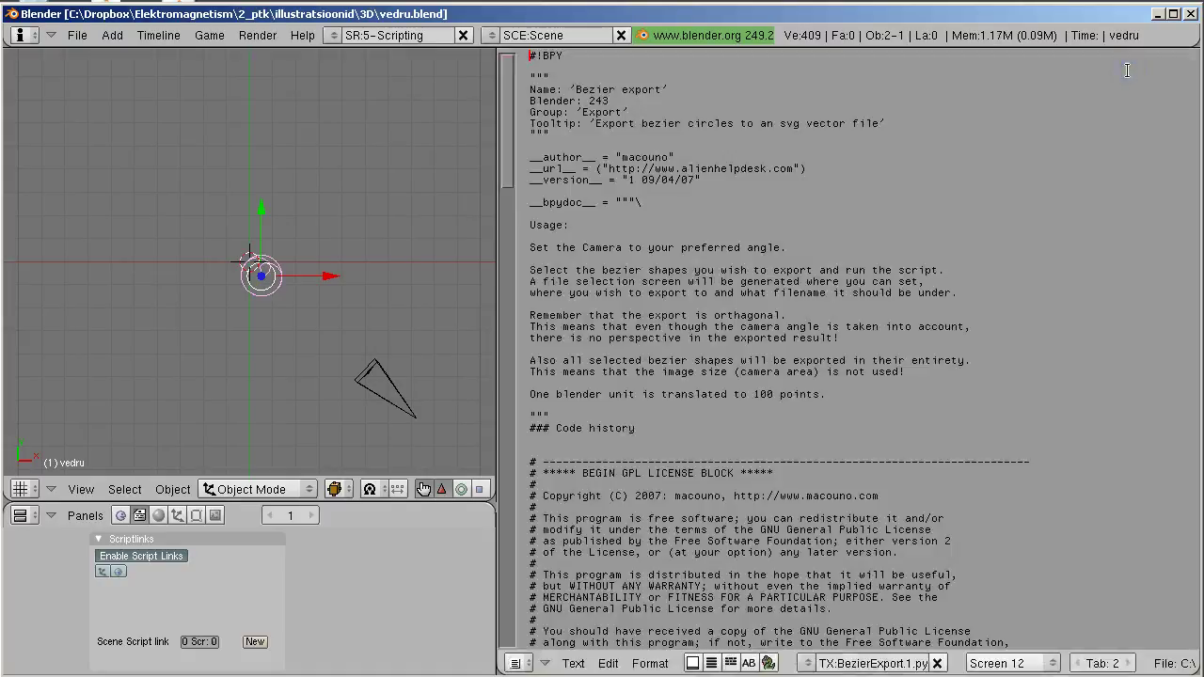
click(287, 347)
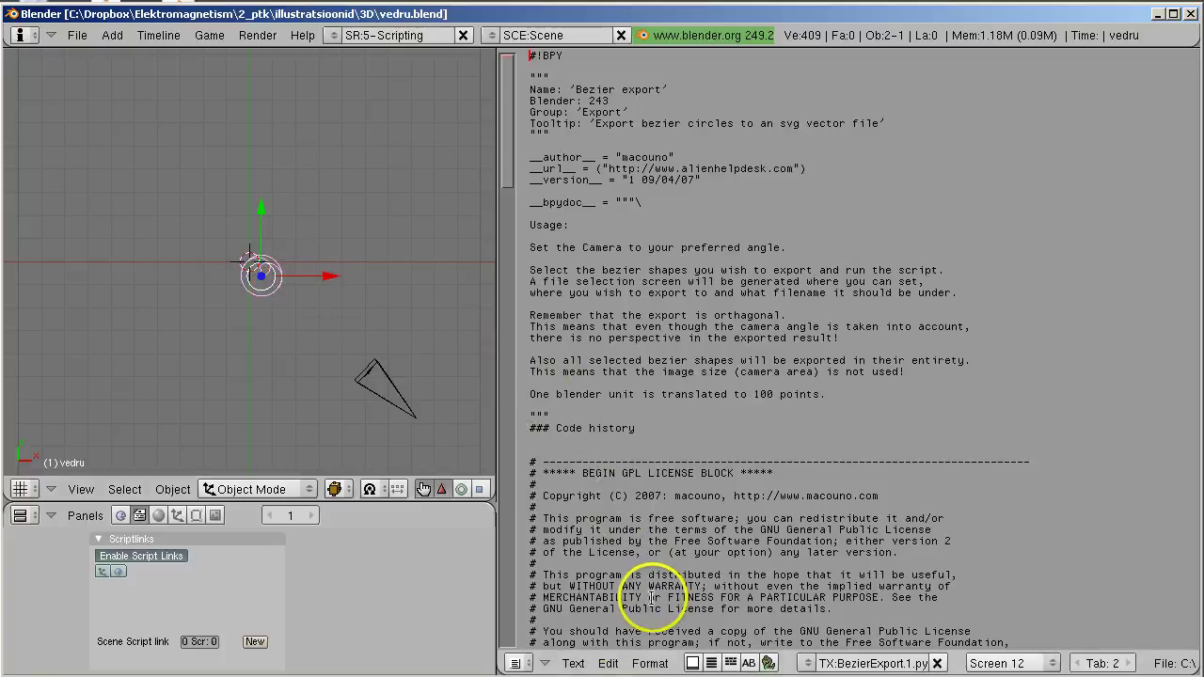
click(583, 665)
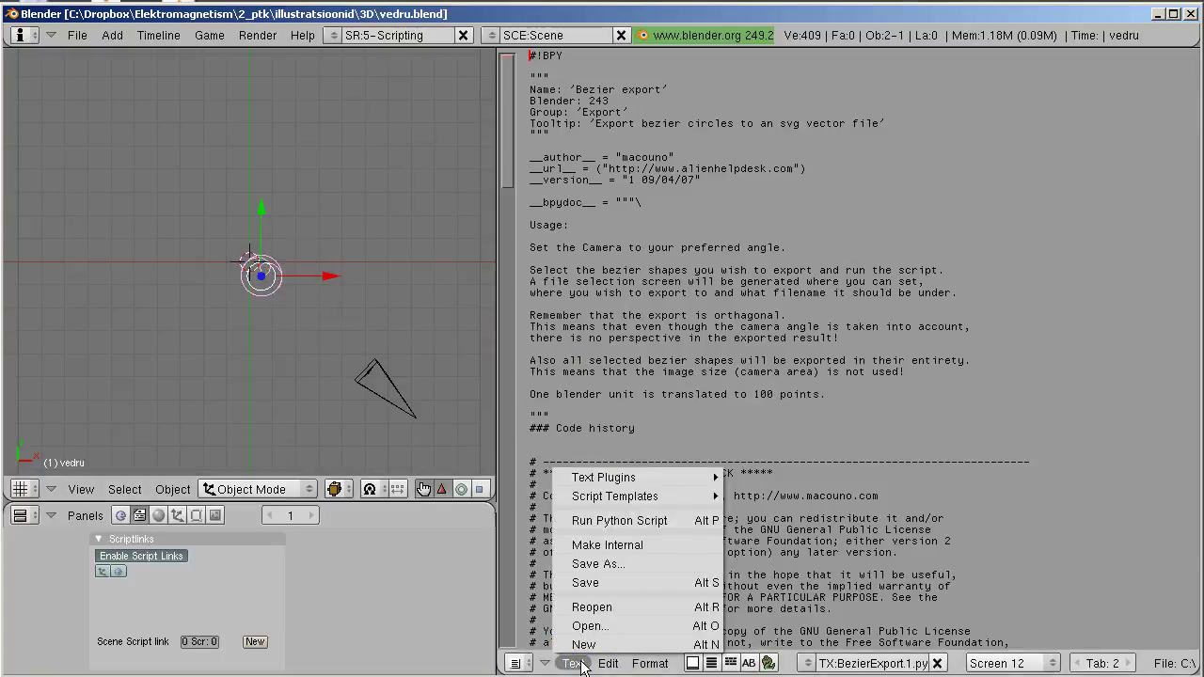
Step: Run the BezierExport script to export the spring as vedru.svg, then minimize Blender
click(636, 527)
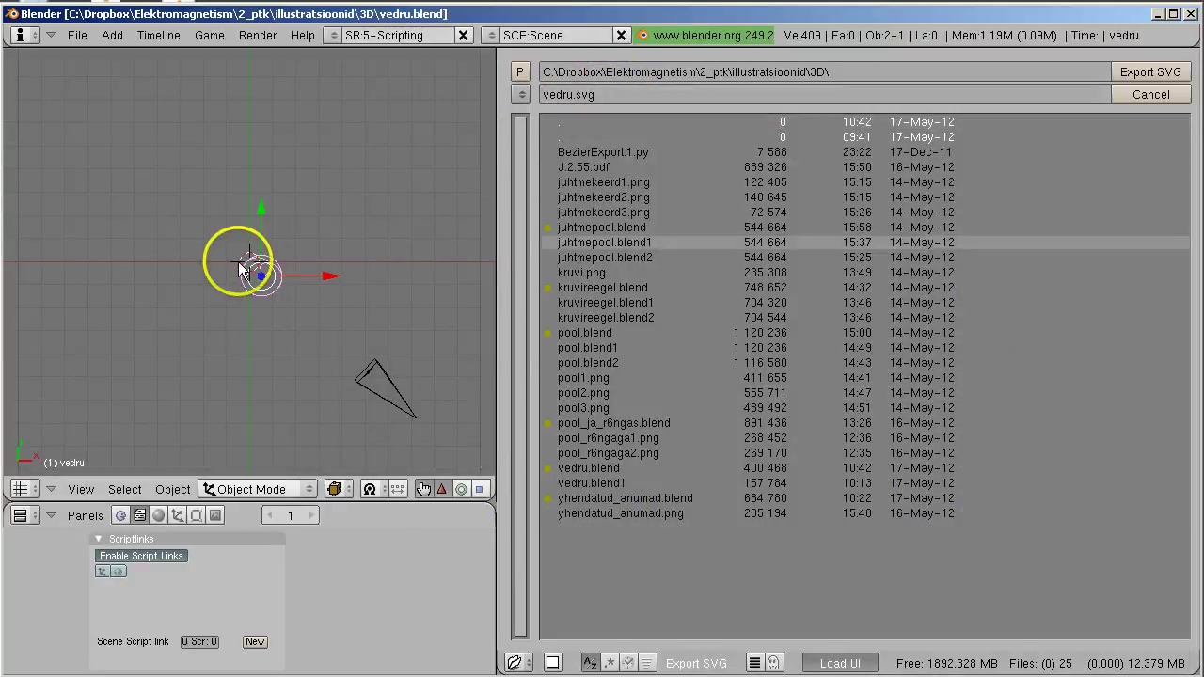
click(634, 97)
click(626, 98)
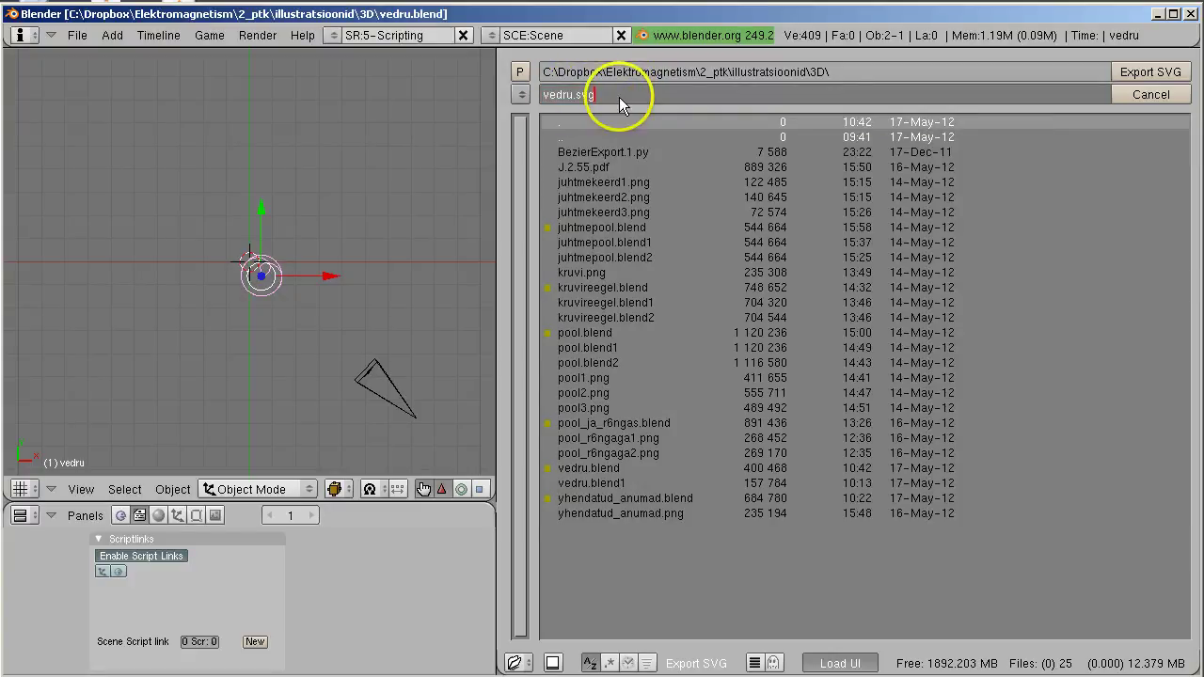
click(1139, 79)
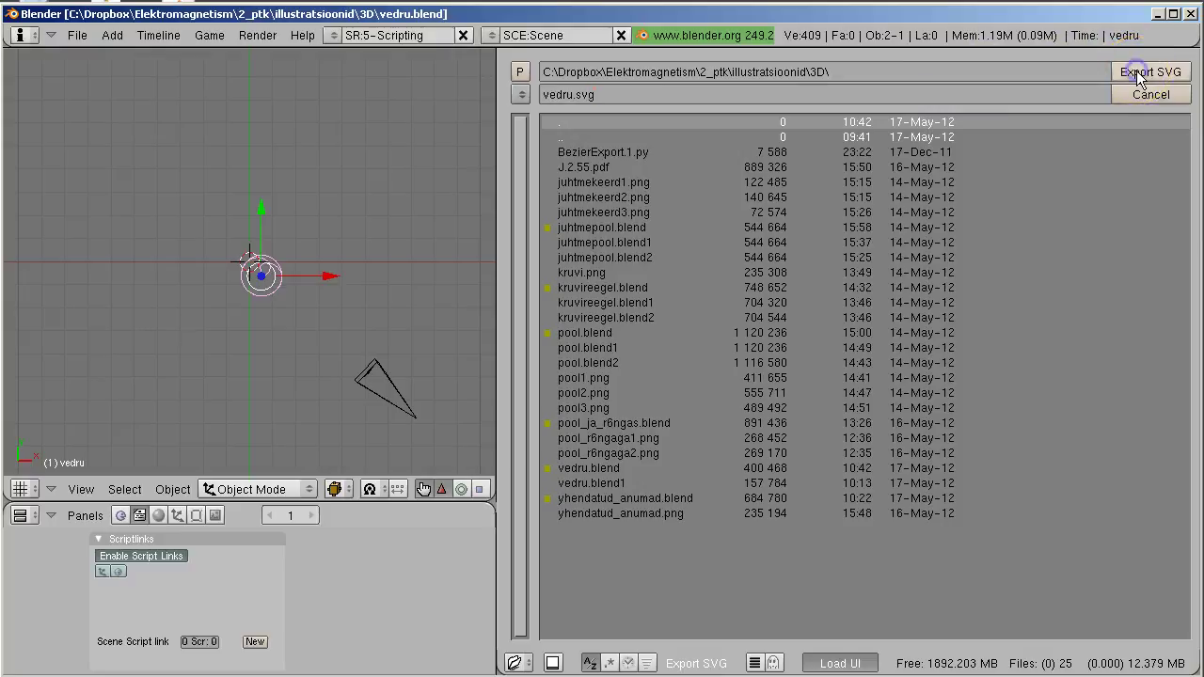
click(1138, 77)
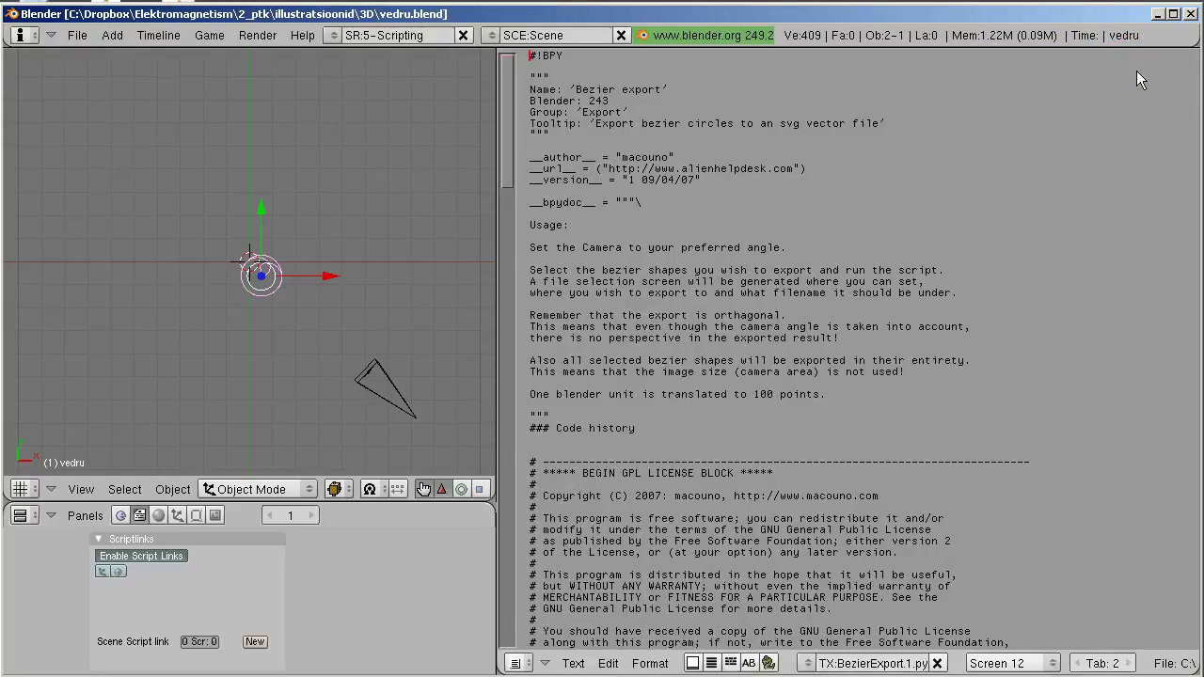
click(1159, 14)
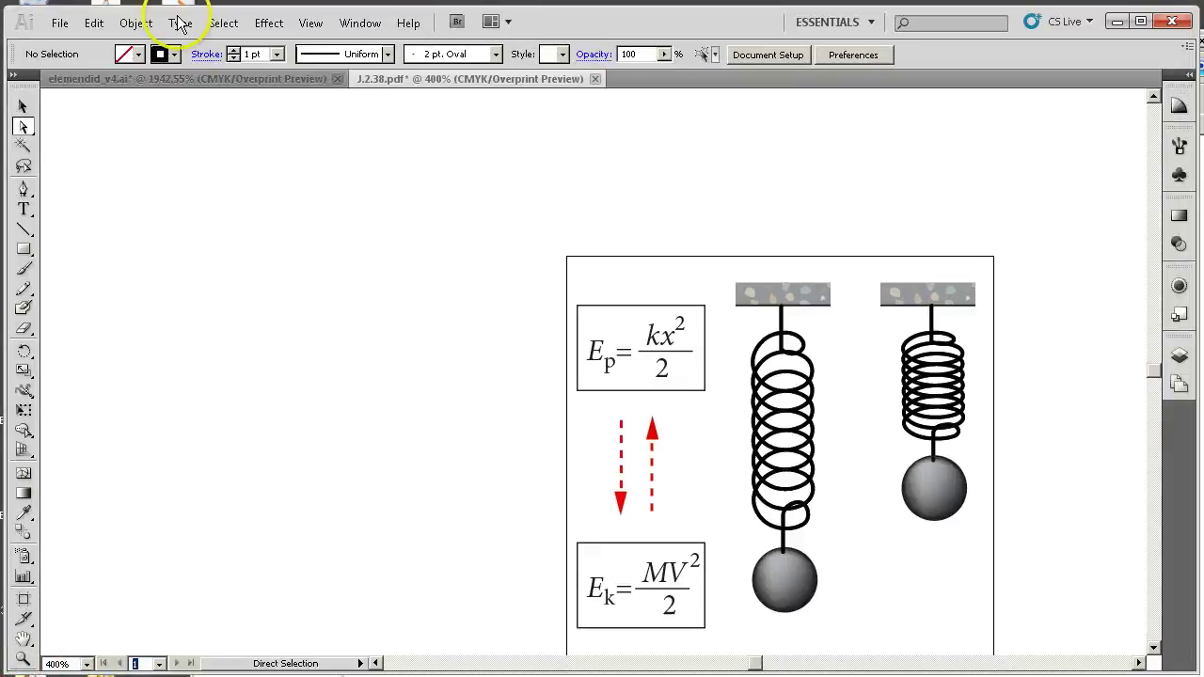
Step: Open vedru.svg in Illustrator and select the spring path to reveal its anchor points
click(59, 22)
click(82, 74)
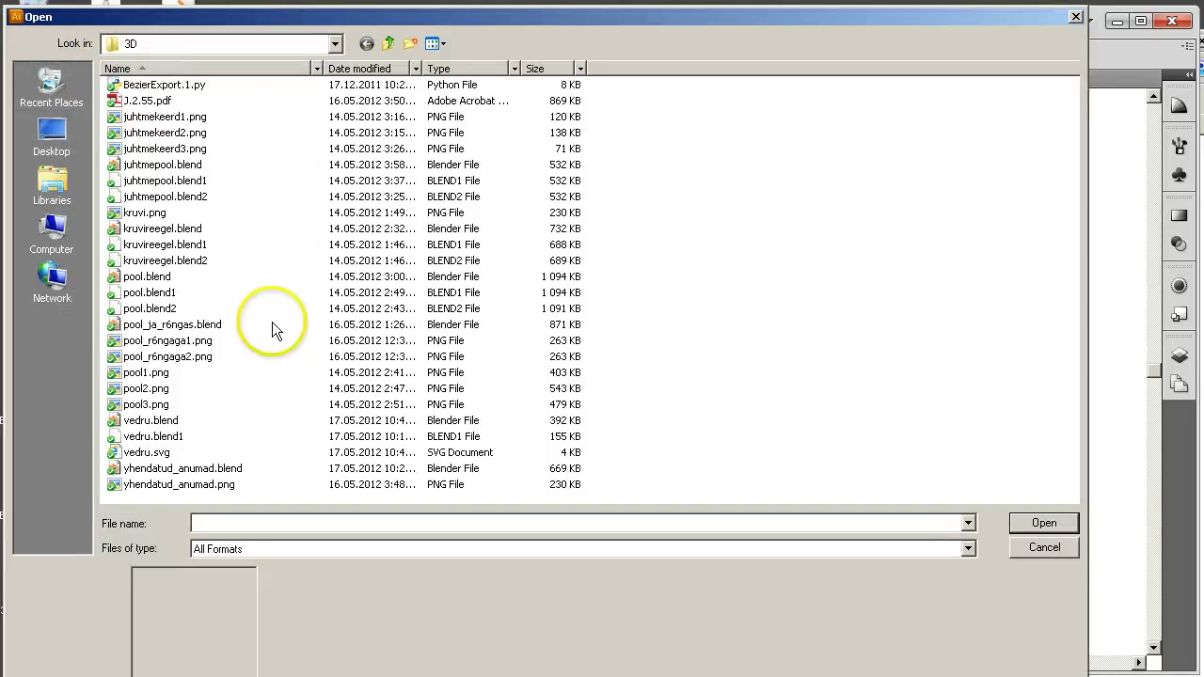
click(148, 453)
click(1016, 527)
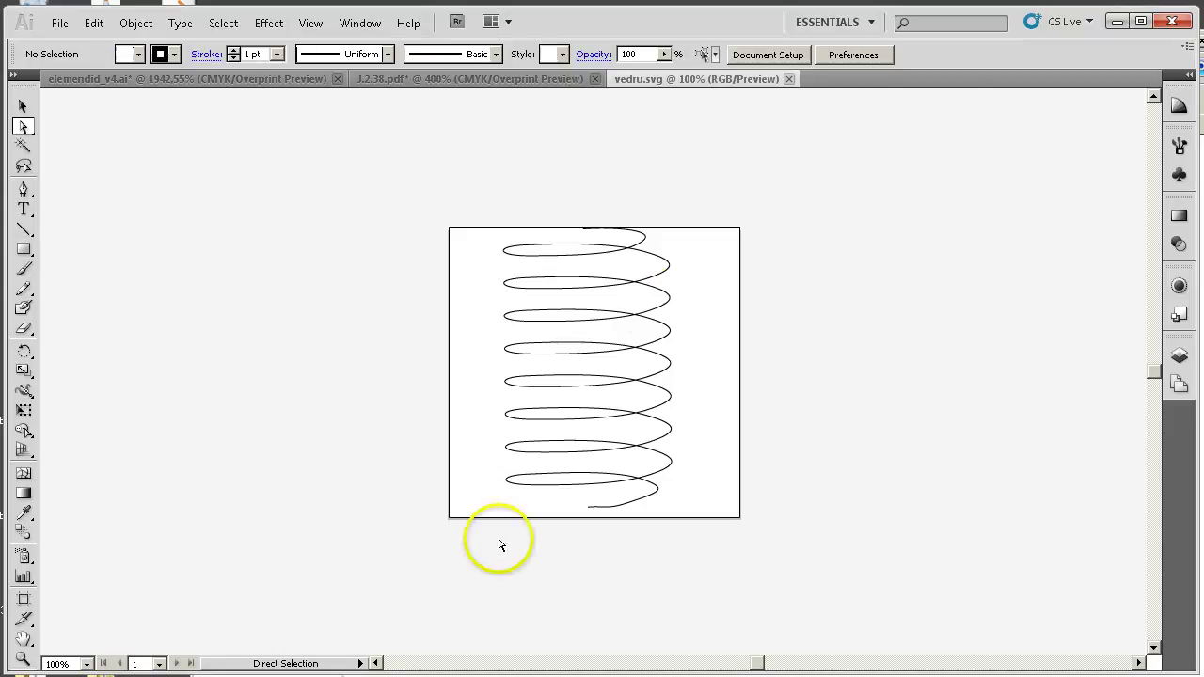
click(645, 354)
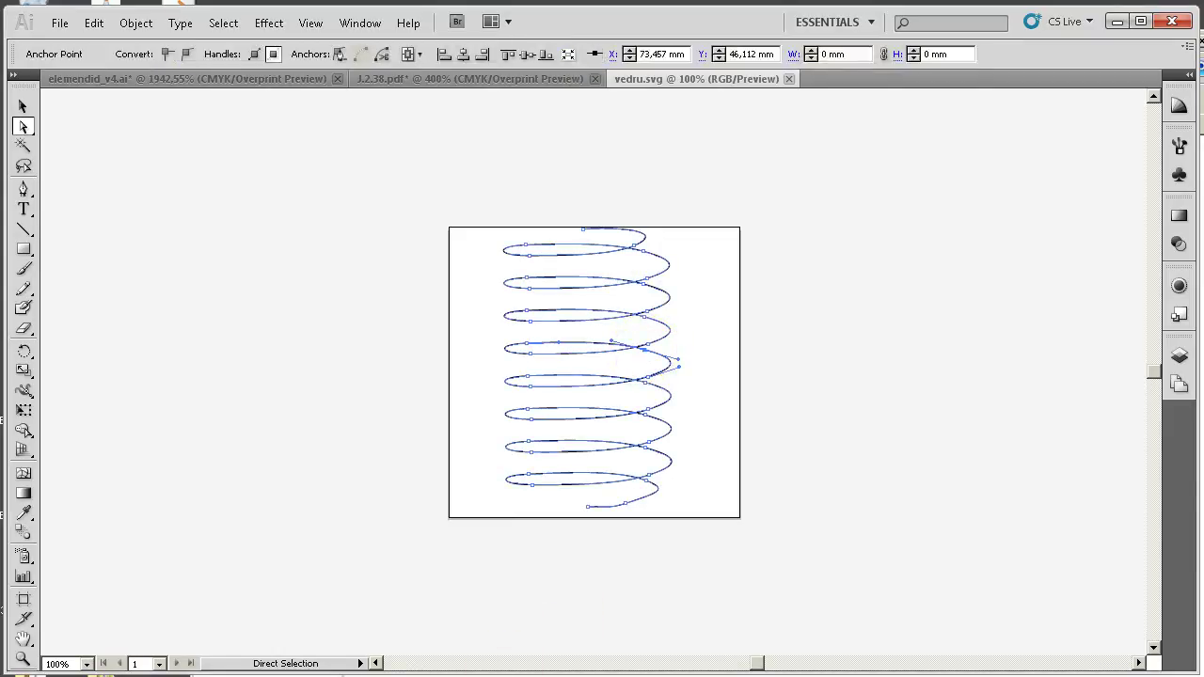